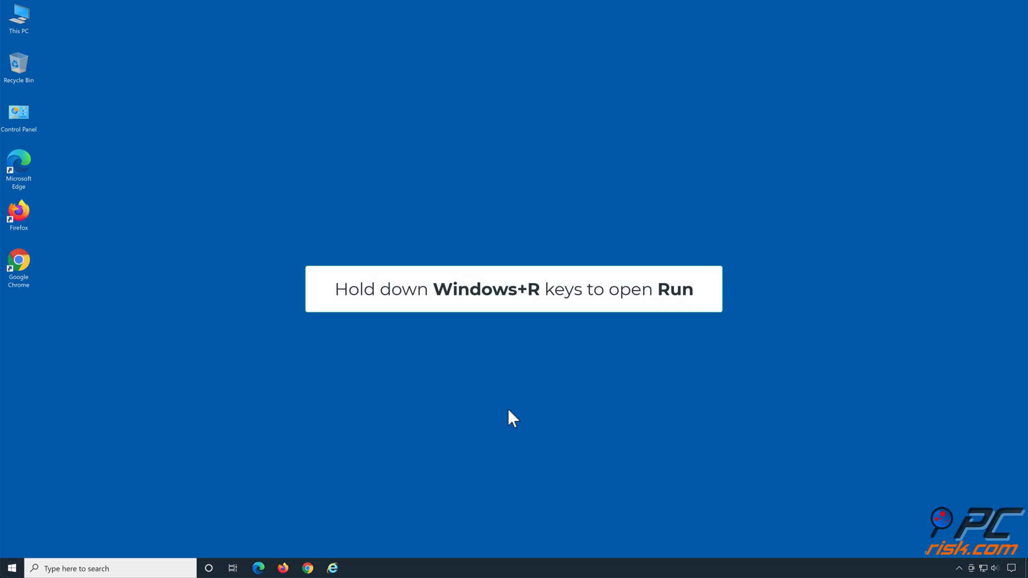
# - Open System Configuration by running the msconfig command
pyautogui.press('super+r')
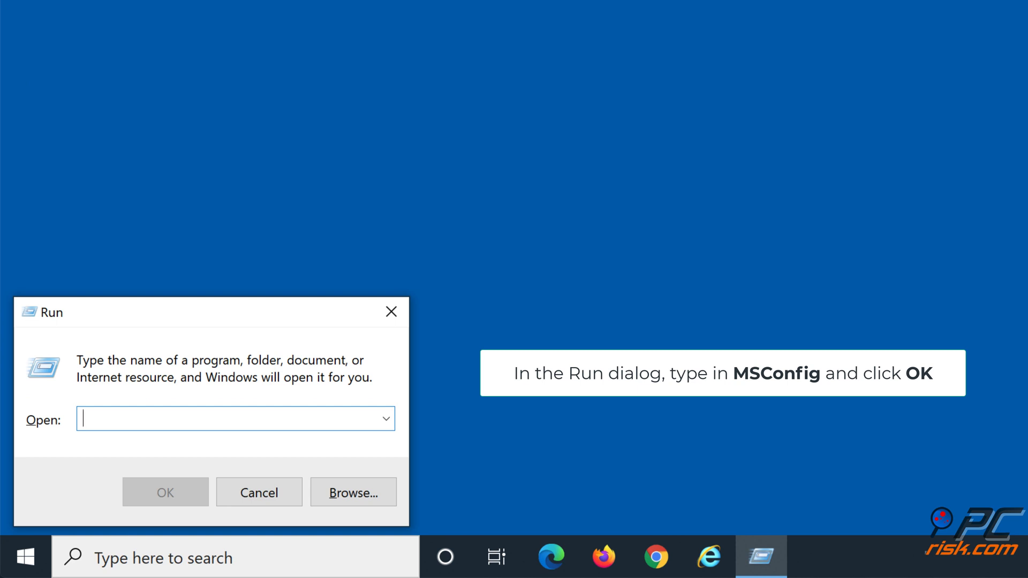
pyautogui.write('ms')
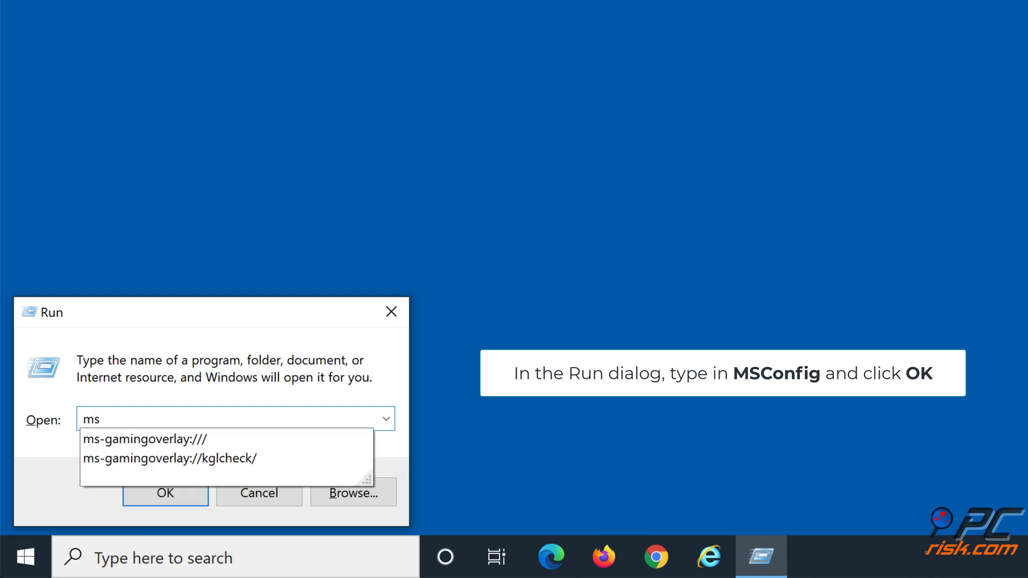
pyautogui.write('confi')
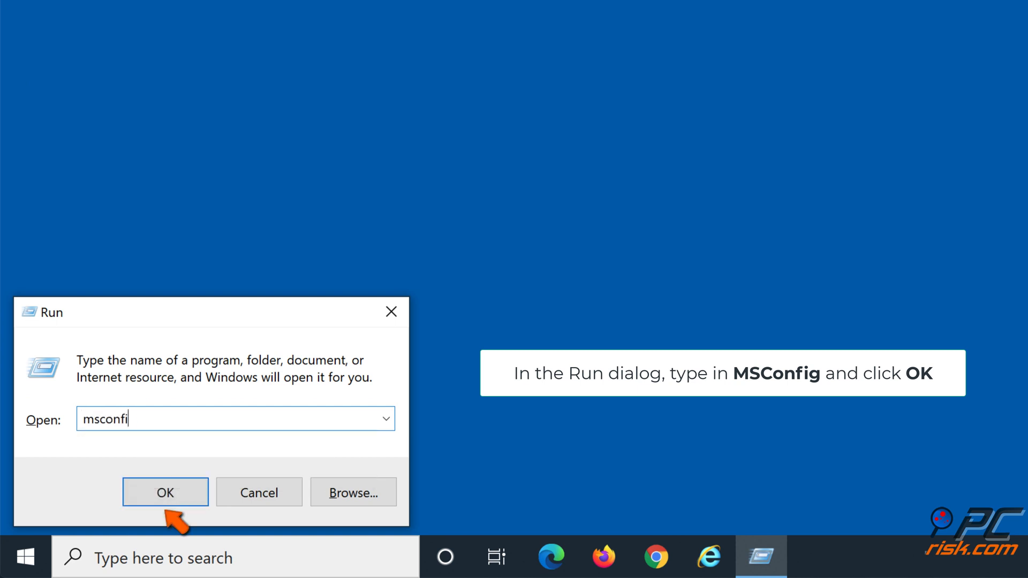
pyautogui.write('g')
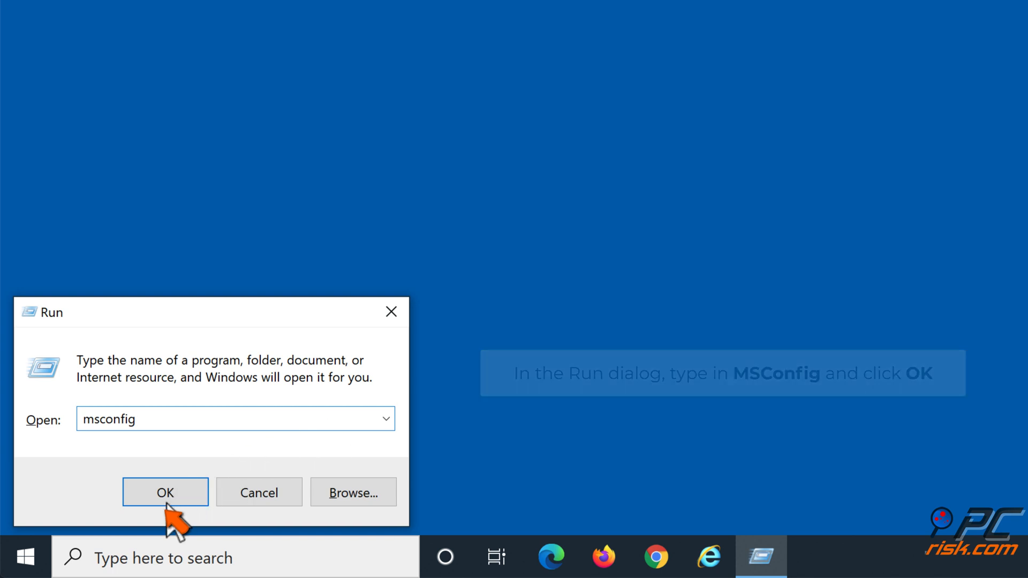
pyautogui.click(166, 499)
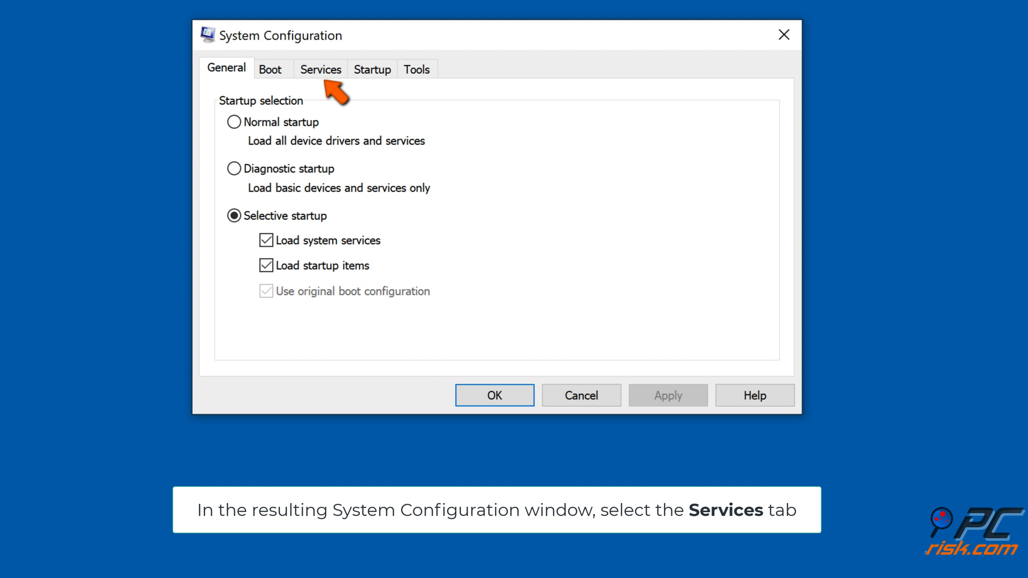
# - Hide all Microsoft services in the services list and disable all the remaining third-party services
pyautogui.click(317, 71)
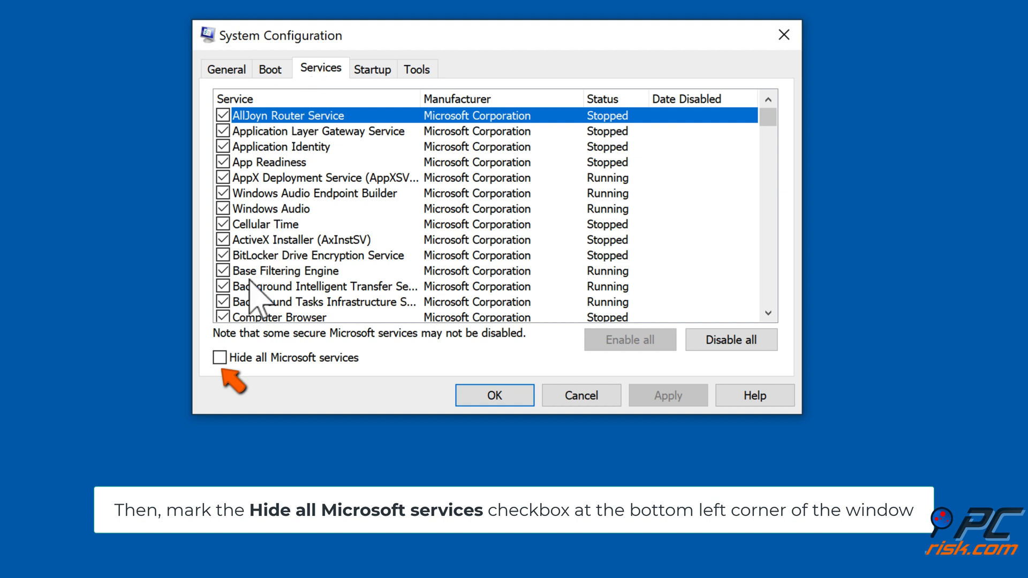
pyautogui.click(220, 359)
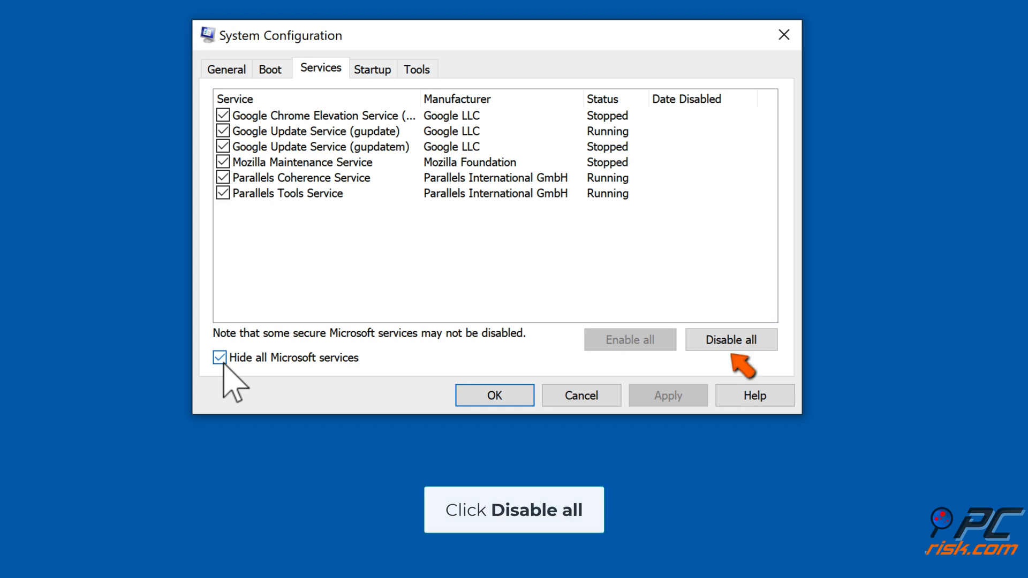
pyautogui.click(732, 347)
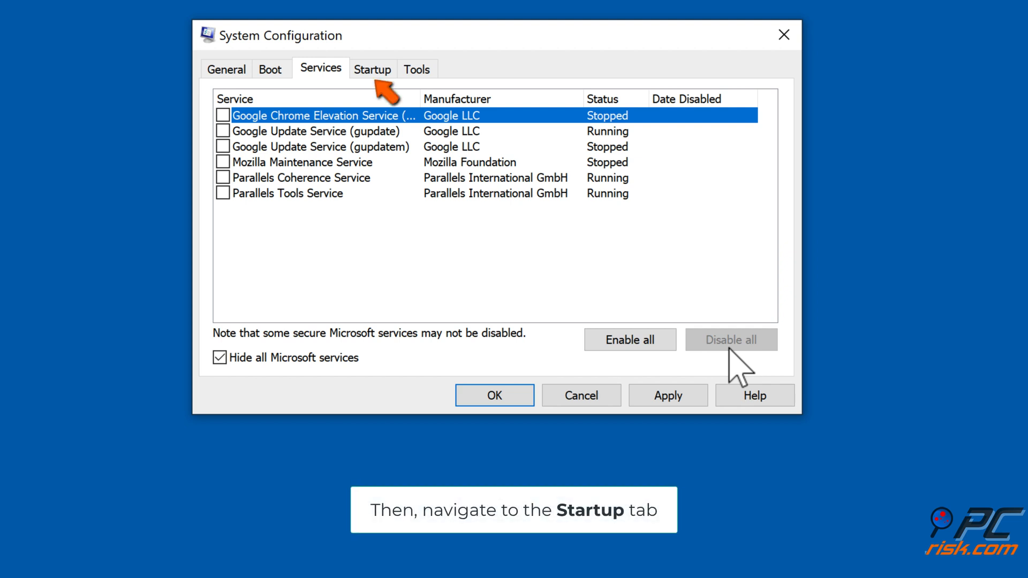
# - Disable the Windows Security notification startup item in Task Manager, reached from System Configuration, and close Task Manager
pyautogui.click(375, 75)
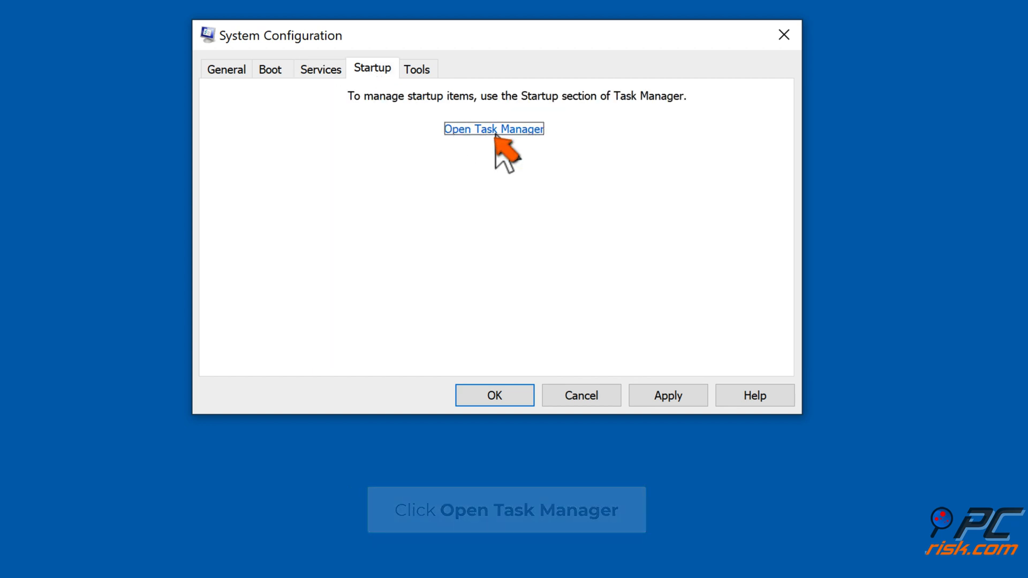
pyautogui.click(494, 131)
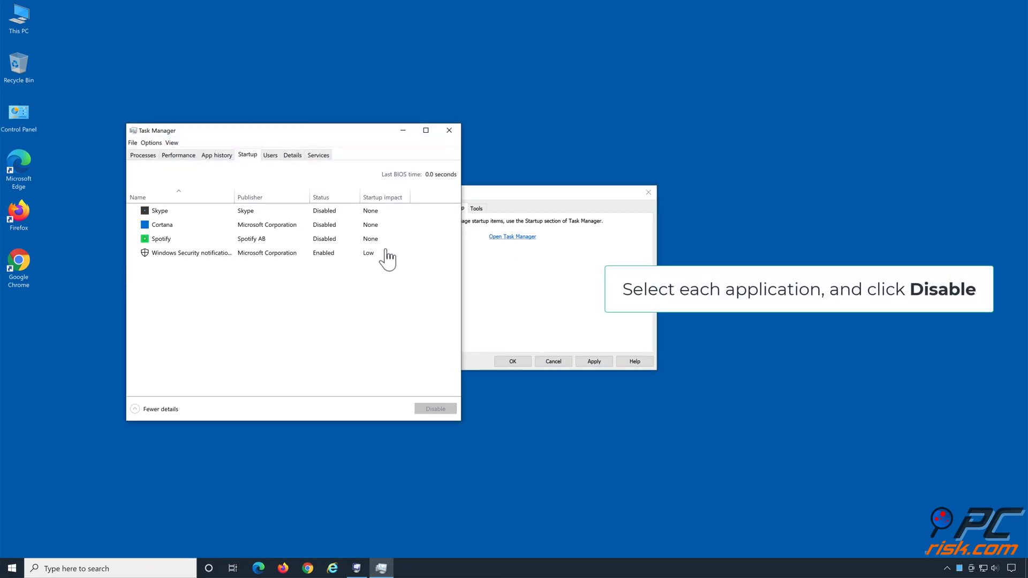
pyautogui.click(328, 257)
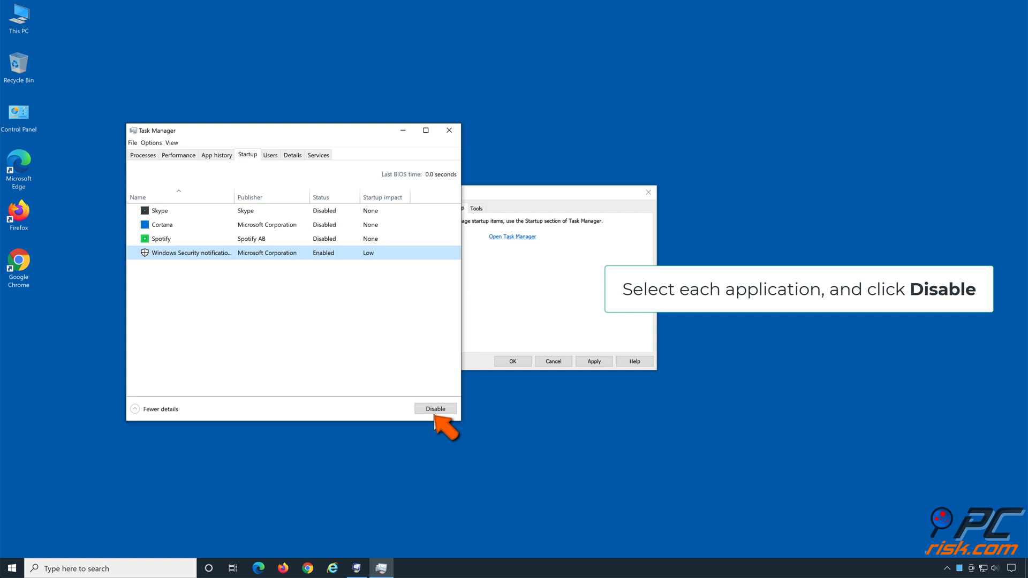
pyautogui.click(435, 410)
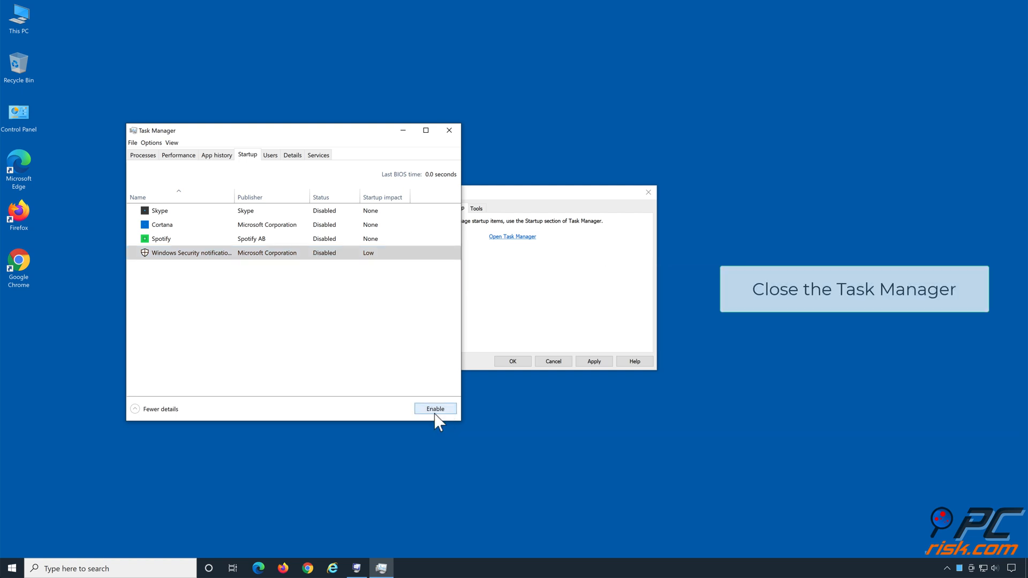
pyautogui.click(449, 131)
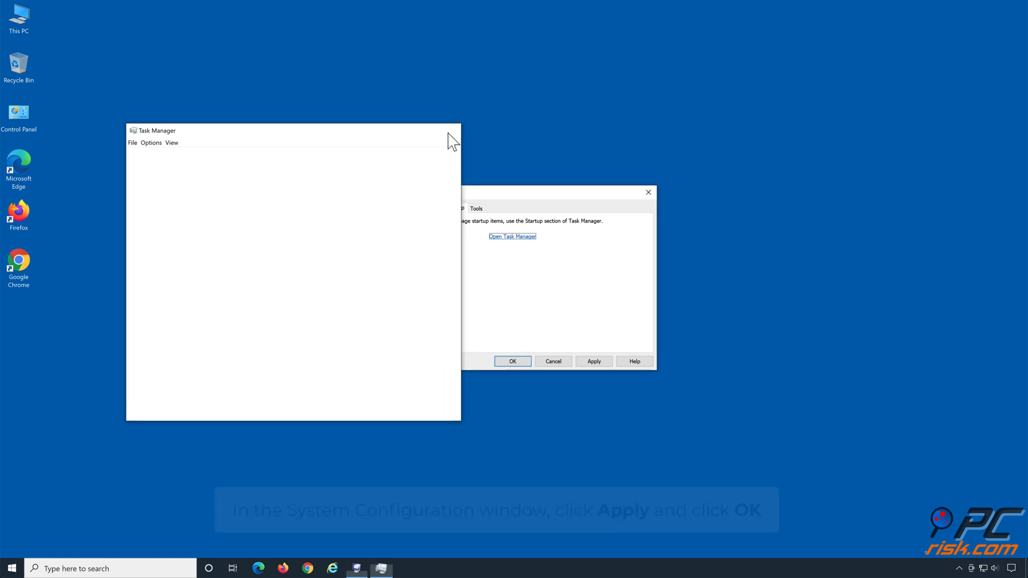
# - Apply the System Configuration changes and restart the computer
pyautogui.click(589, 363)
pyautogui.click(513, 361)
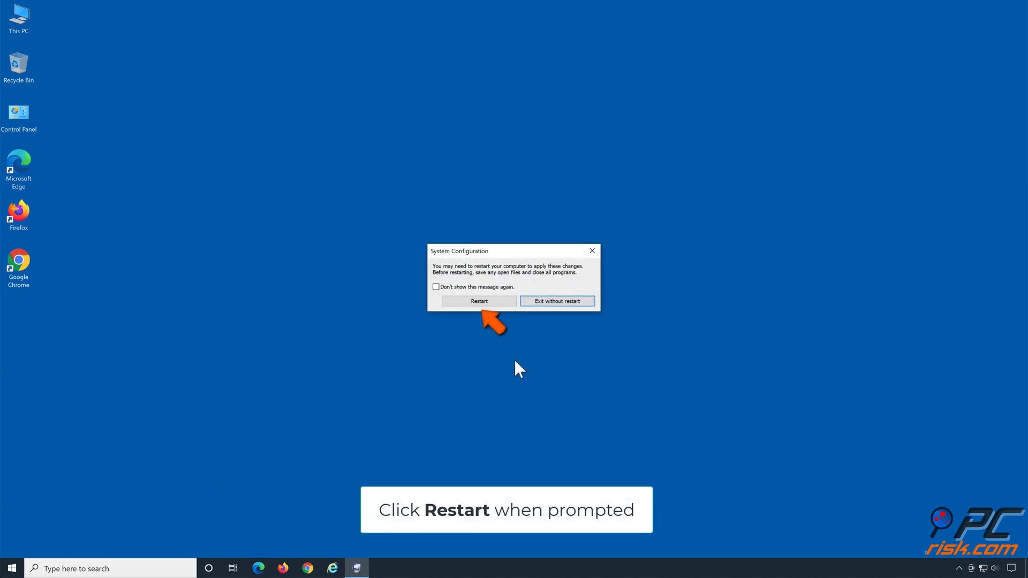
pyautogui.click(480, 304)
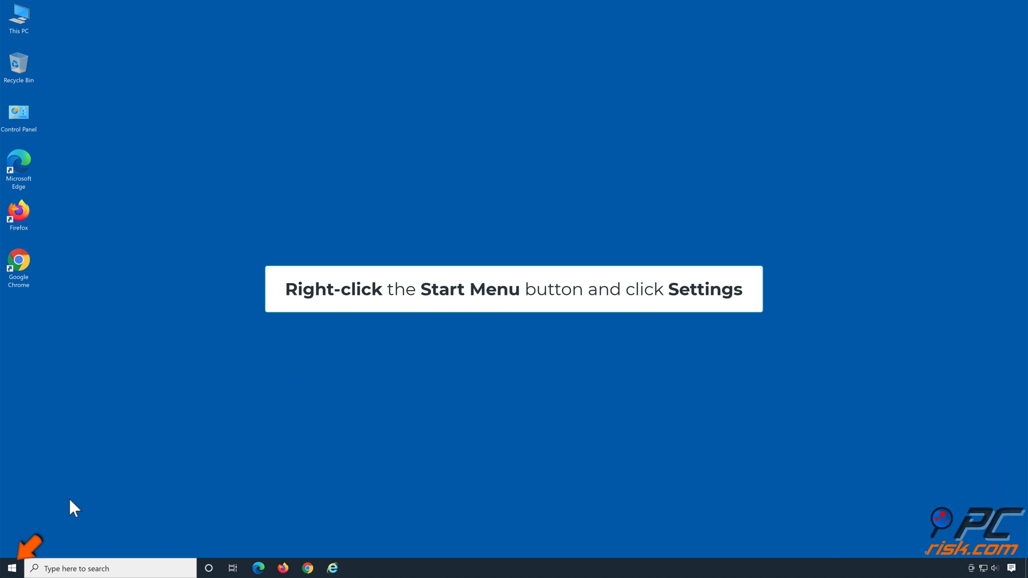
# - Install the available Windows updates from the Update & Security settings and close Settings
pyautogui.rightClick(20, 567)
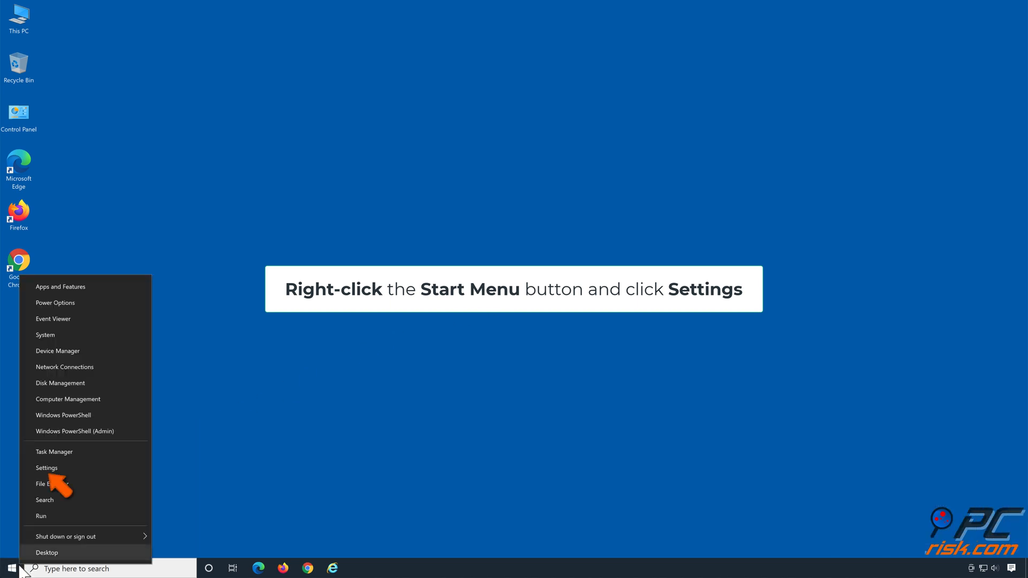
pyautogui.click(63, 468)
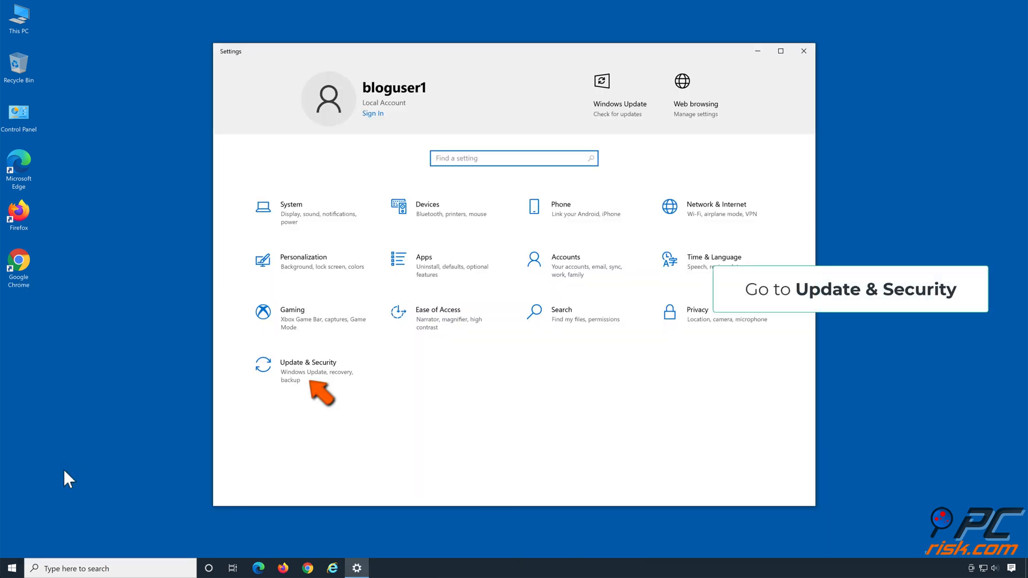
pyautogui.click(313, 380)
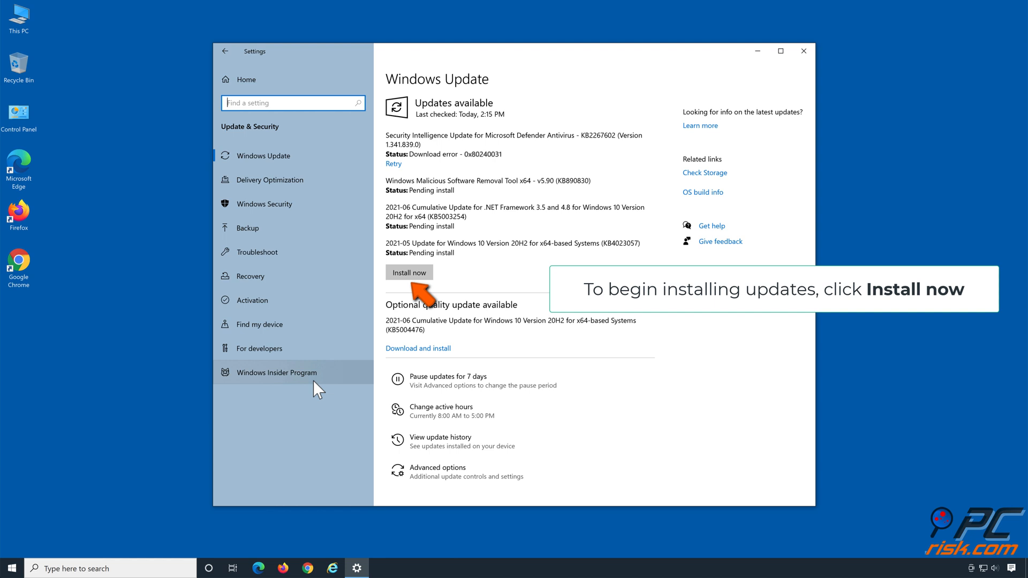
pyautogui.click(411, 277)
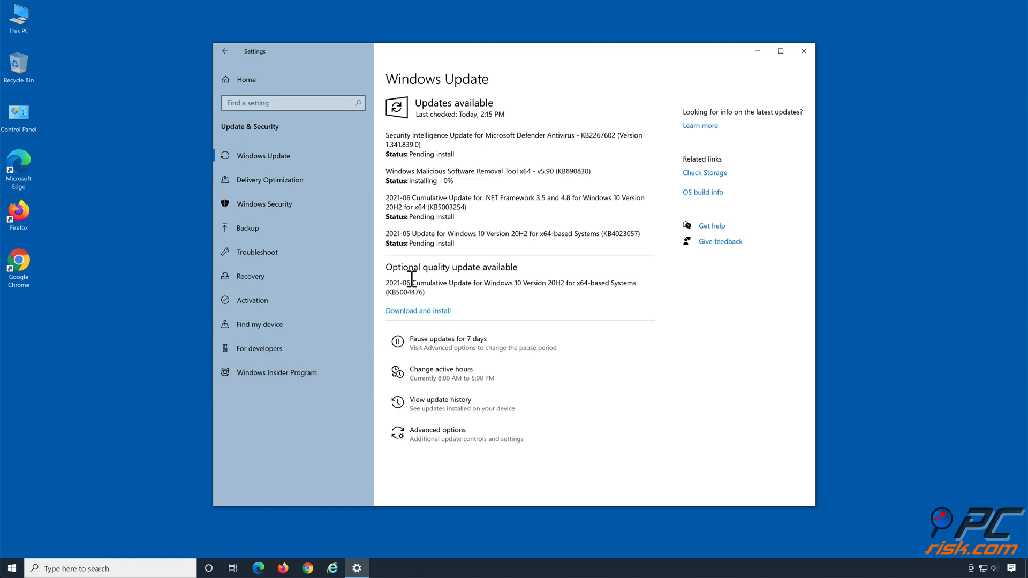
pyautogui.click(541, 524)
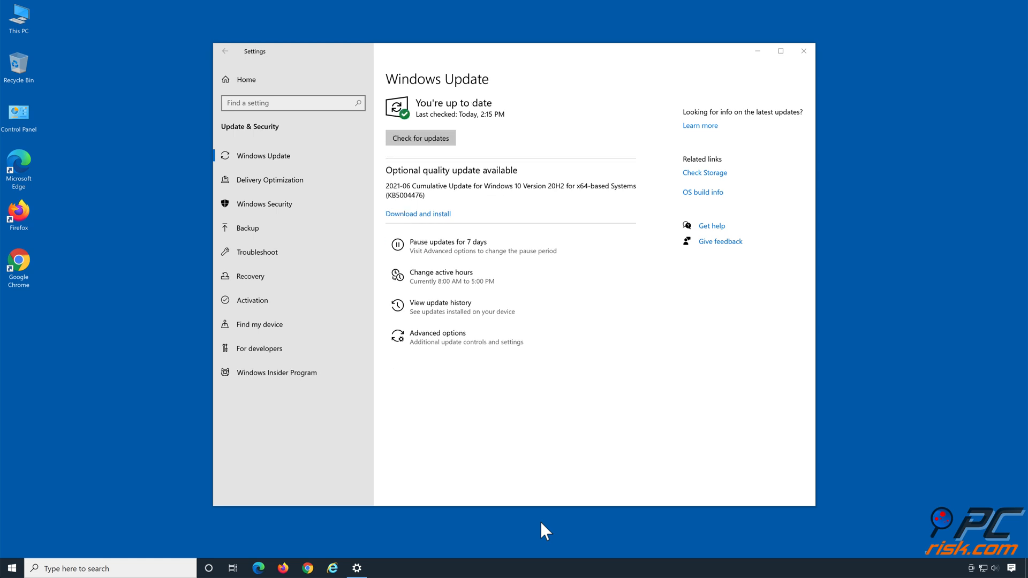
pyautogui.click(804, 50)
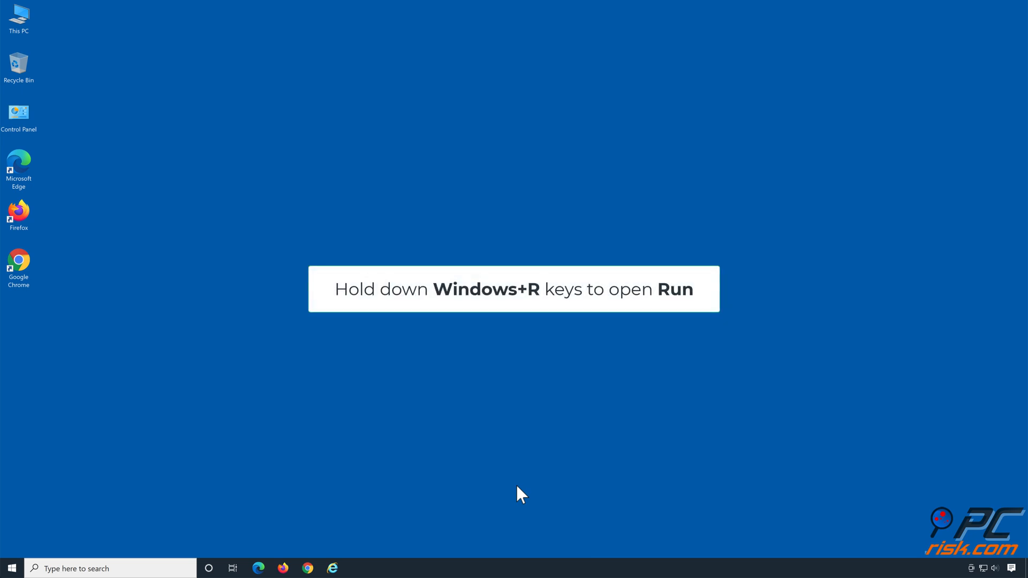
# - Run msconfig and select Normal startup, checking in the services list that Hide all Microsoft services is unchecked
pyautogui.press('super+r')
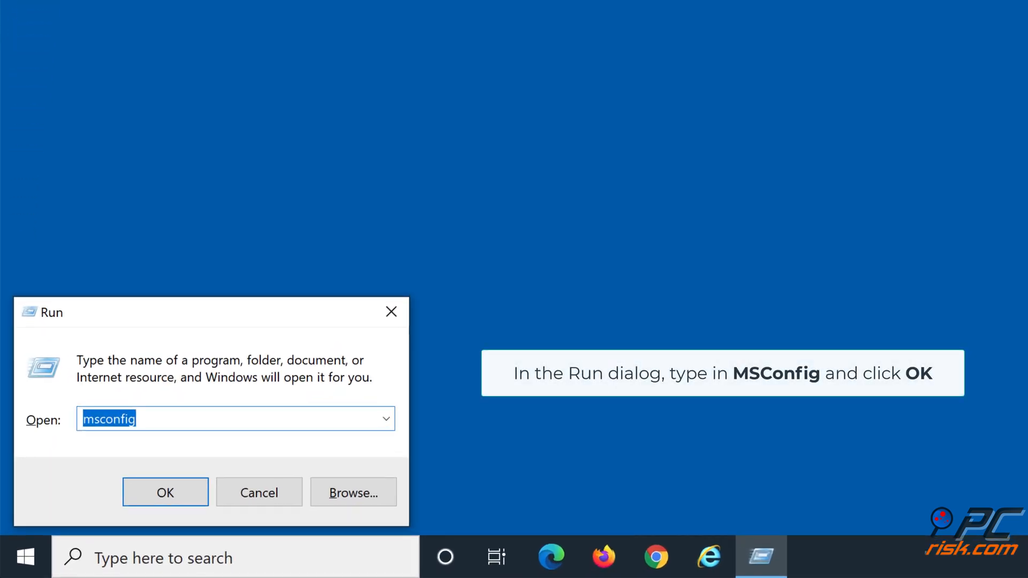
pyautogui.write('msc')
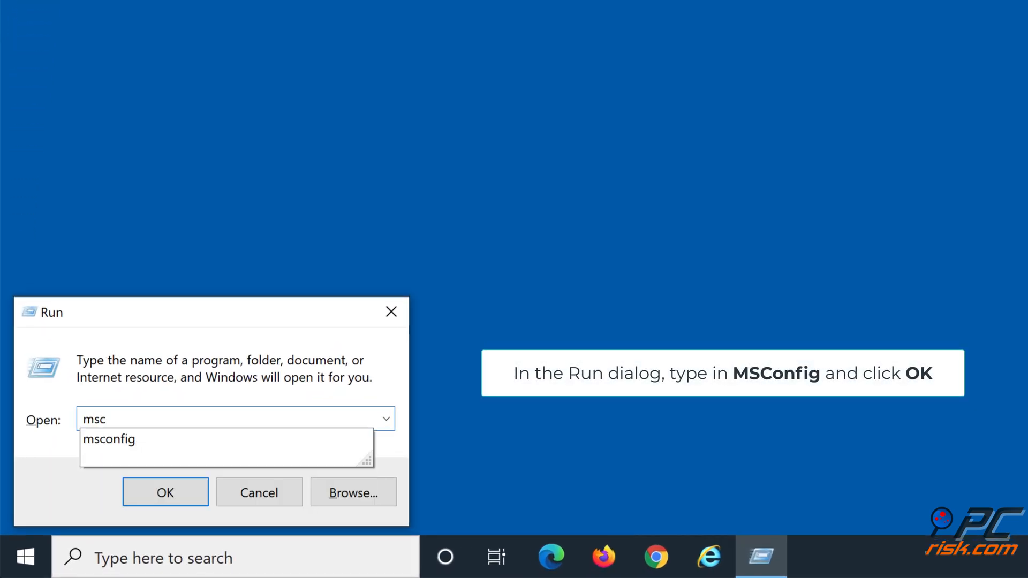
pyautogui.write('onfig')
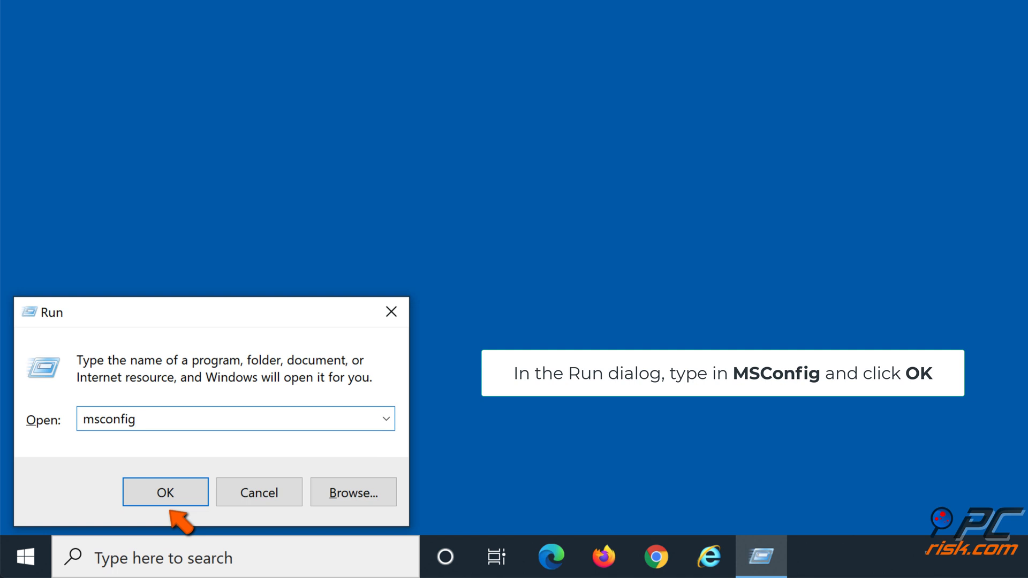
pyautogui.click(163, 504)
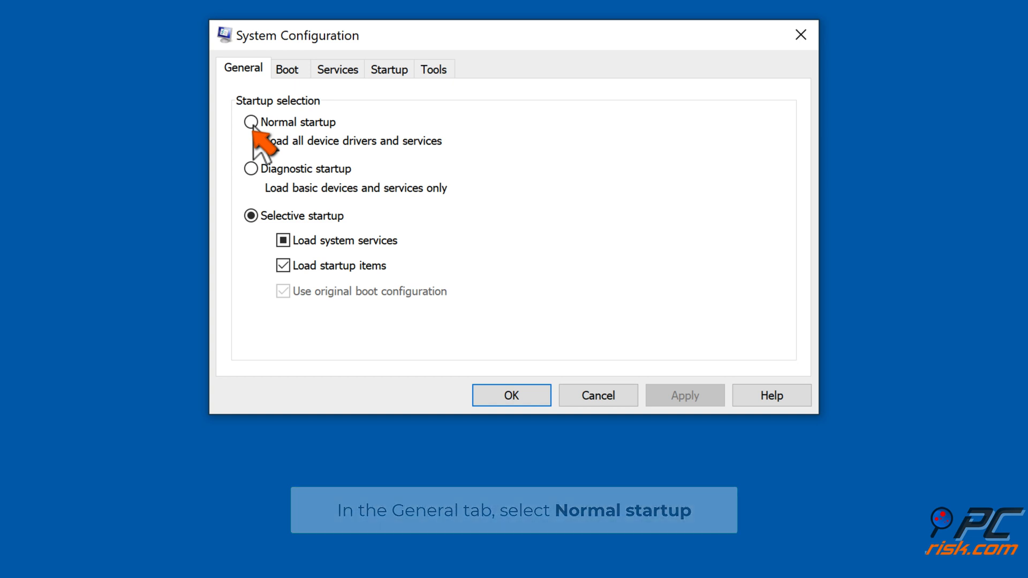
pyautogui.click(251, 124)
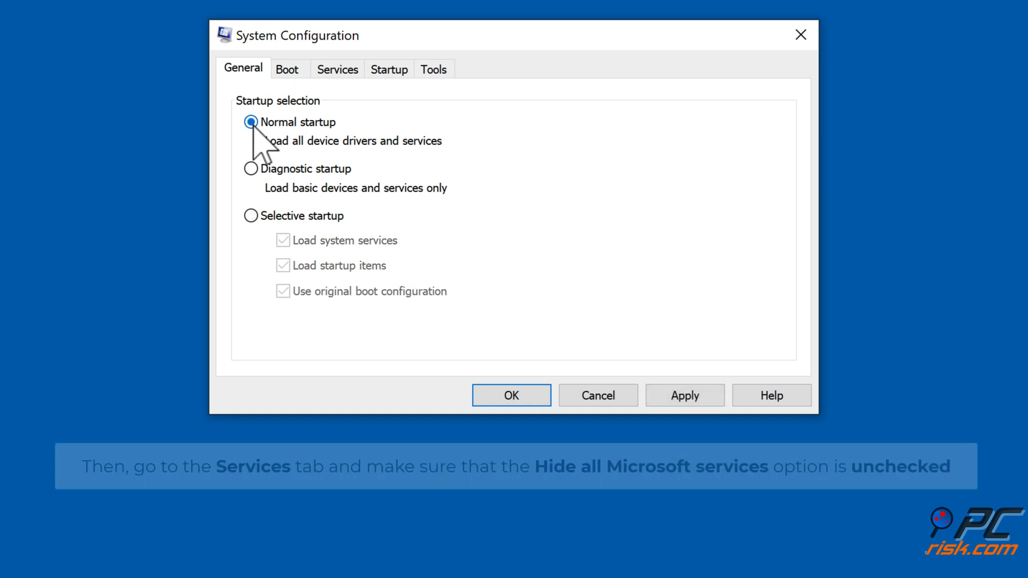
pyautogui.click(339, 73)
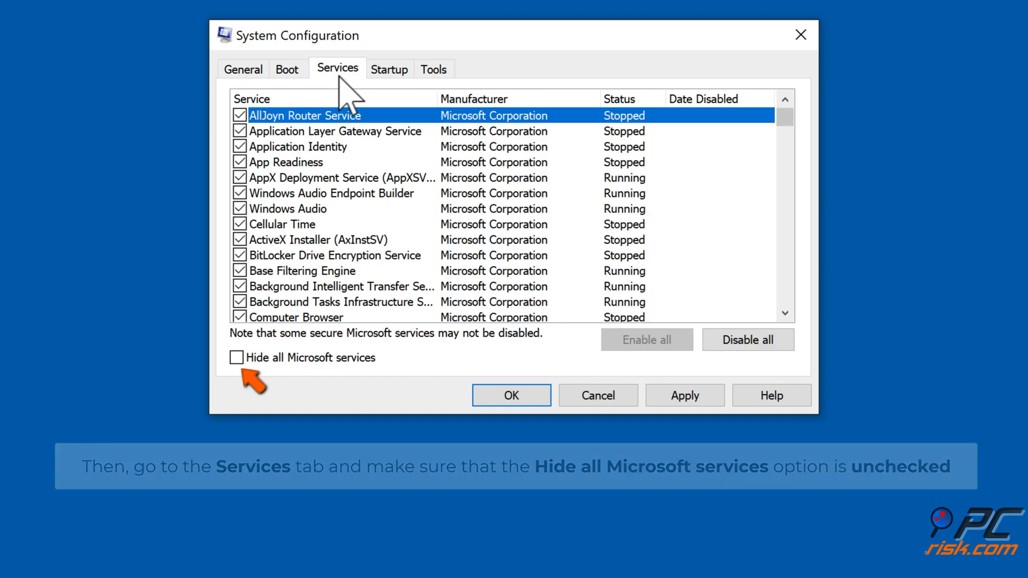
# - Re-enable the Windows Security notification startup item in Task Manager, reached from System Configuration, and close Task Manager
pyautogui.click(381, 72)
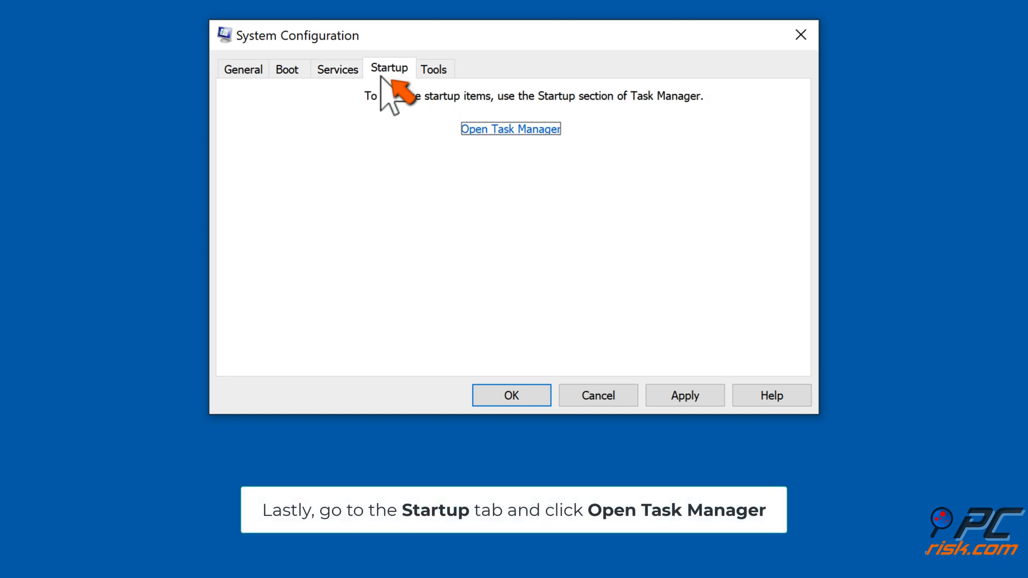
pyautogui.click(510, 130)
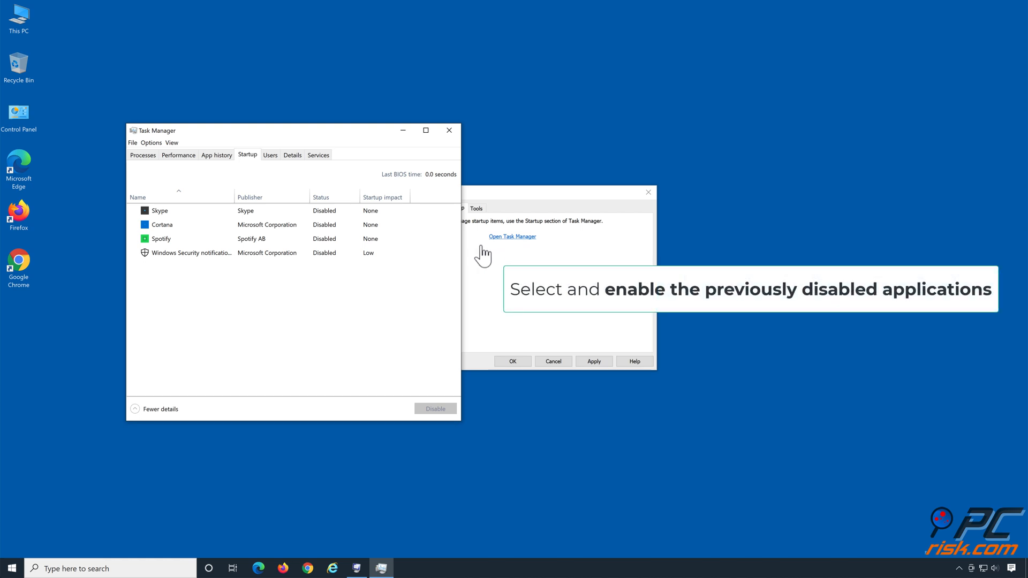
pyautogui.click(343, 256)
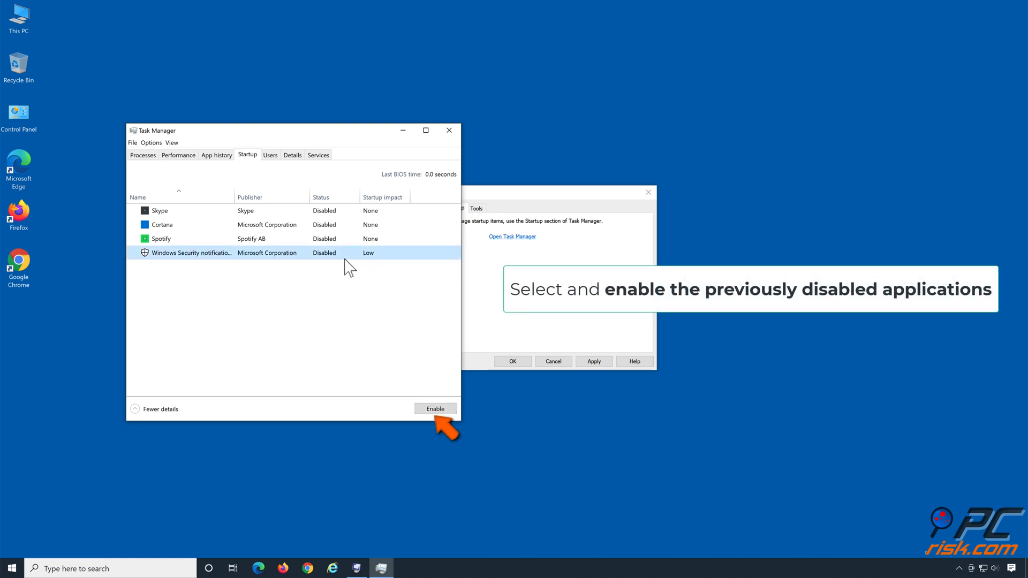
pyautogui.click(434, 410)
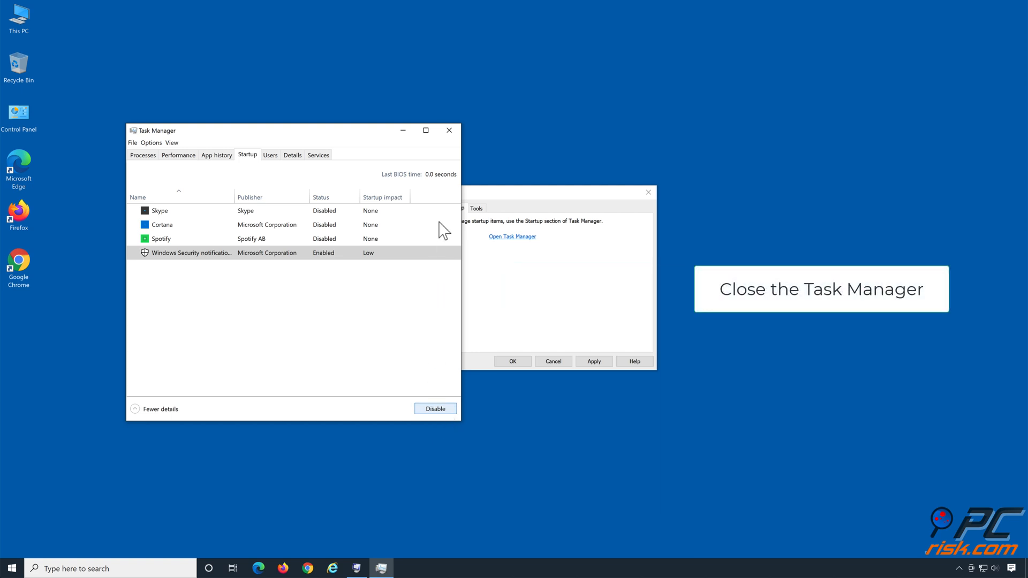
pyautogui.click(449, 131)
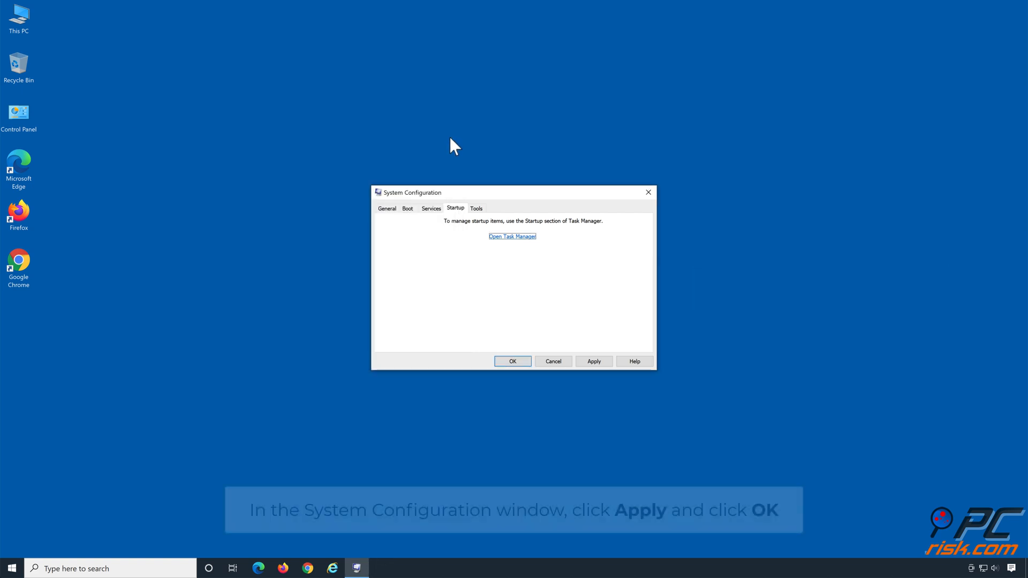
# - Apply the Normal startup configuration and restart the computer
pyautogui.click(593, 363)
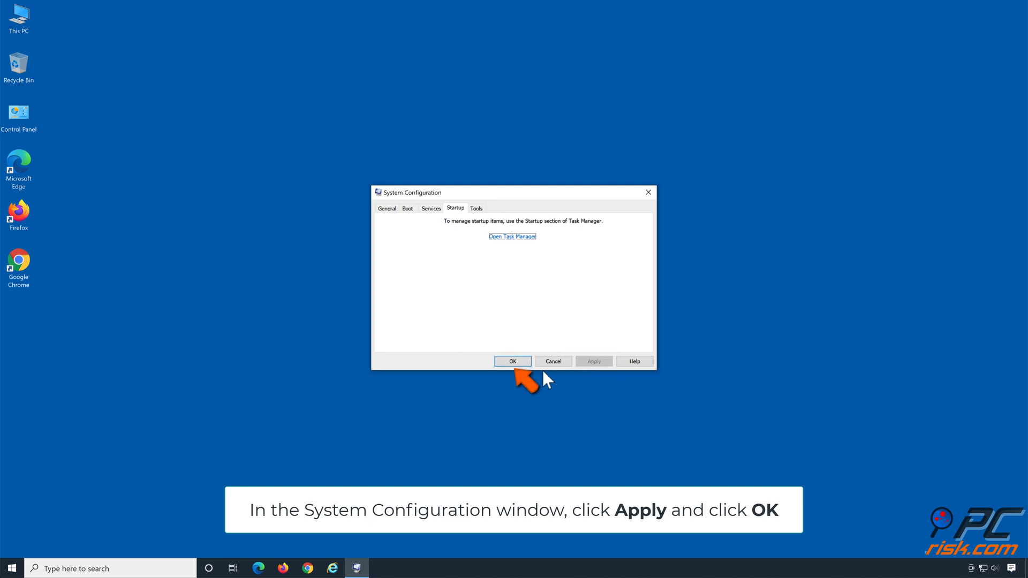
pyautogui.click(512, 362)
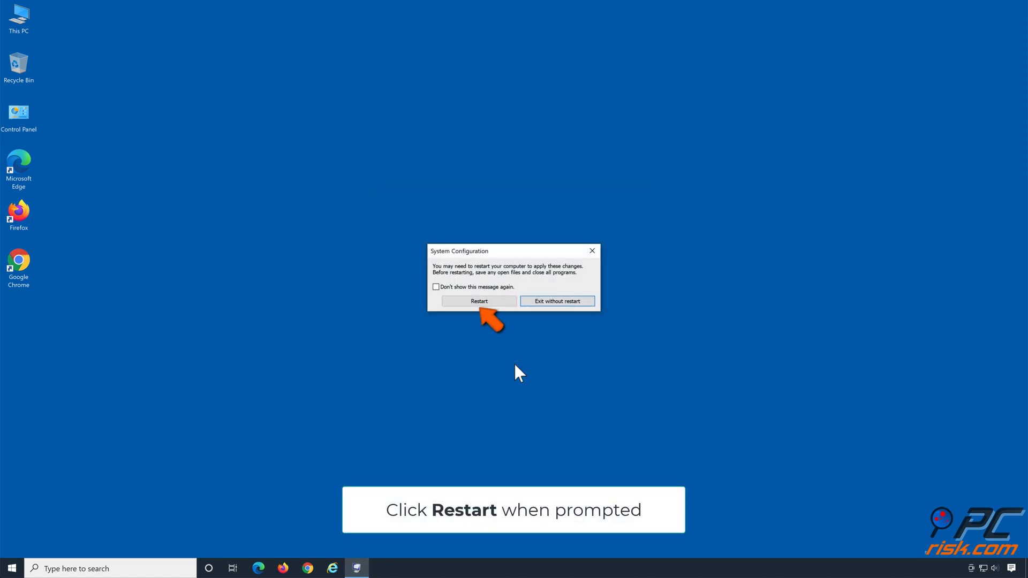
pyautogui.click(479, 301)
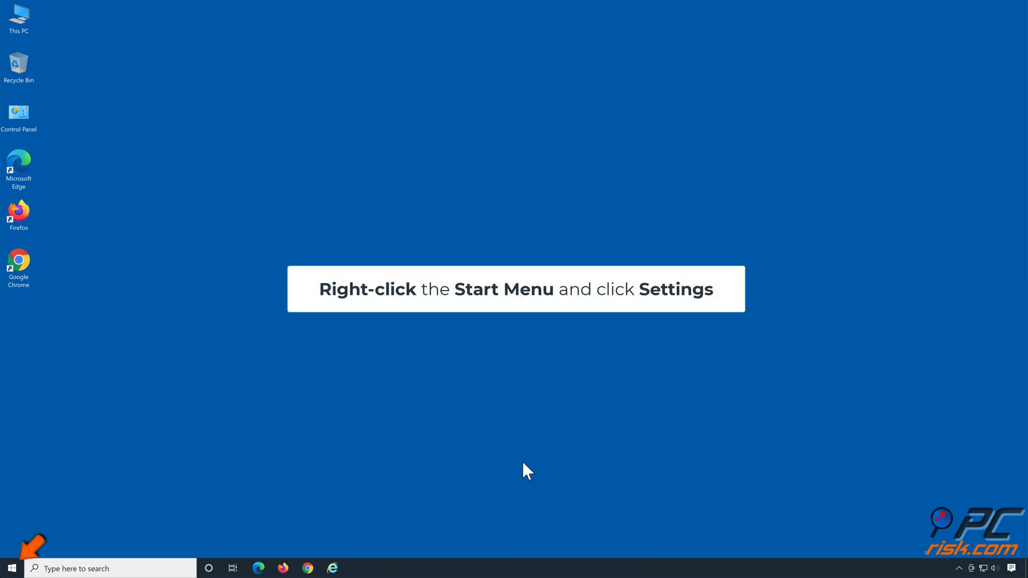
# - Run the Windows Update troubleshooter from the additional troubleshooters in Update & Security, and close the troubleshooter and Settings
pyautogui.rightClick(22, 567)
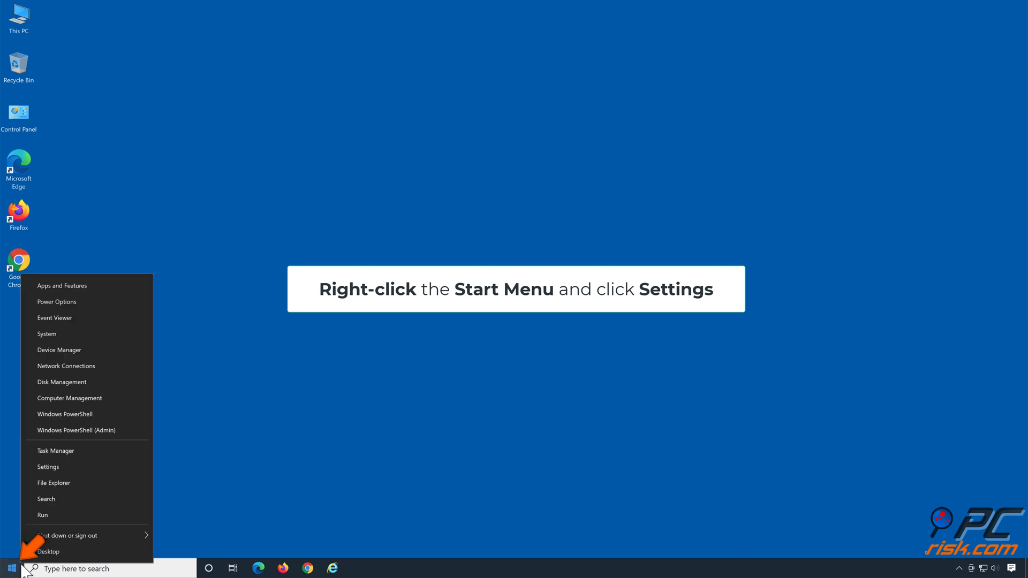
pyautogui.click(60, 467)
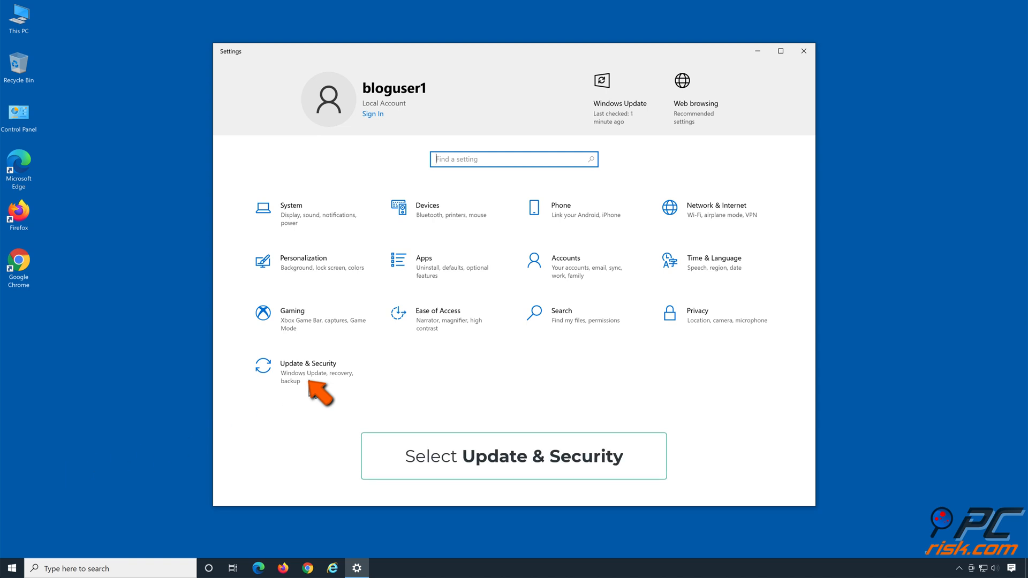
pyautogui.click(308, 380)
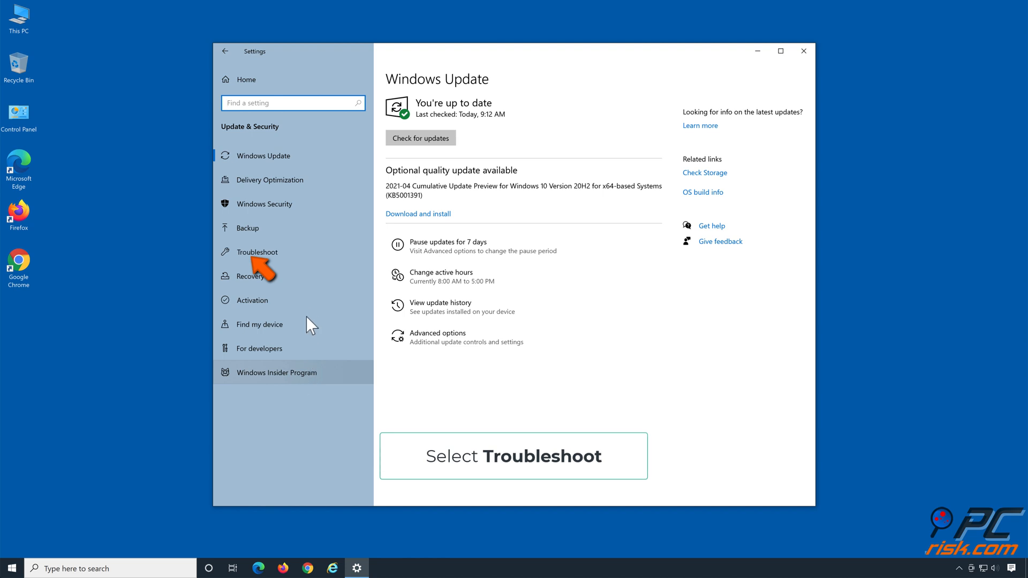
pyautogui.click(308, 255)
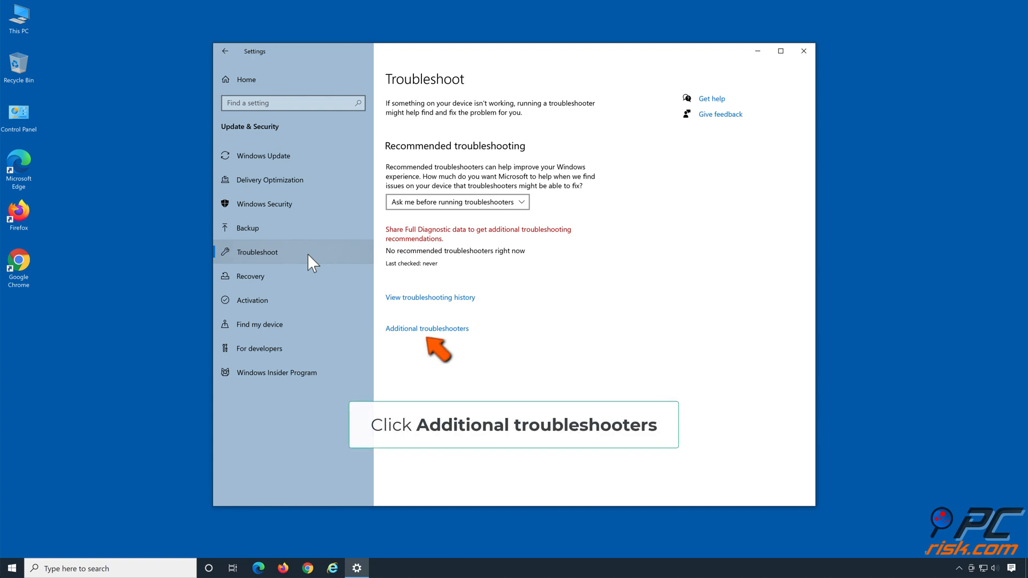
pyautogui.click(424, 330)
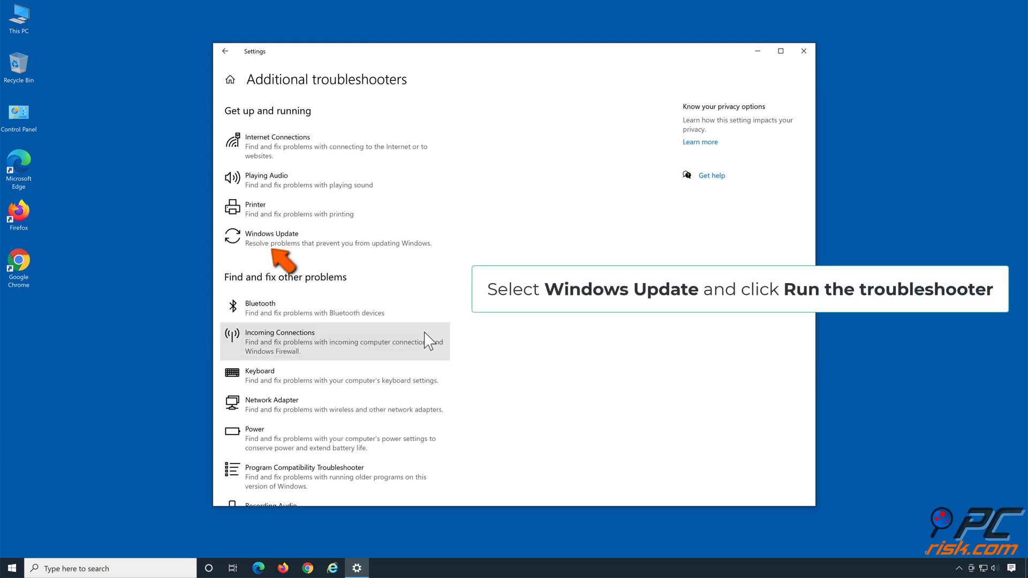
pyautogui.click(301, 247)
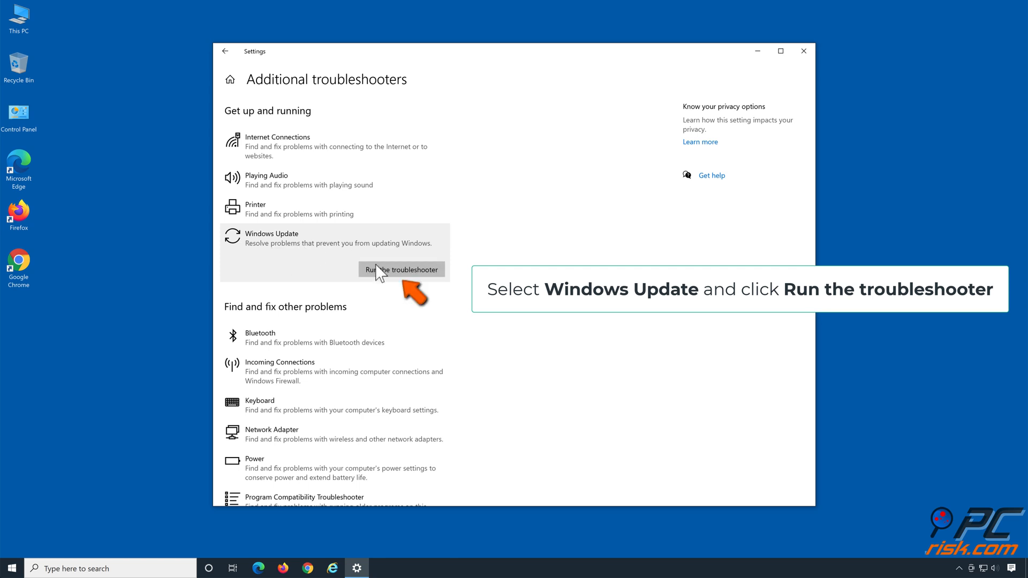
pyautogui.click(396, 274)
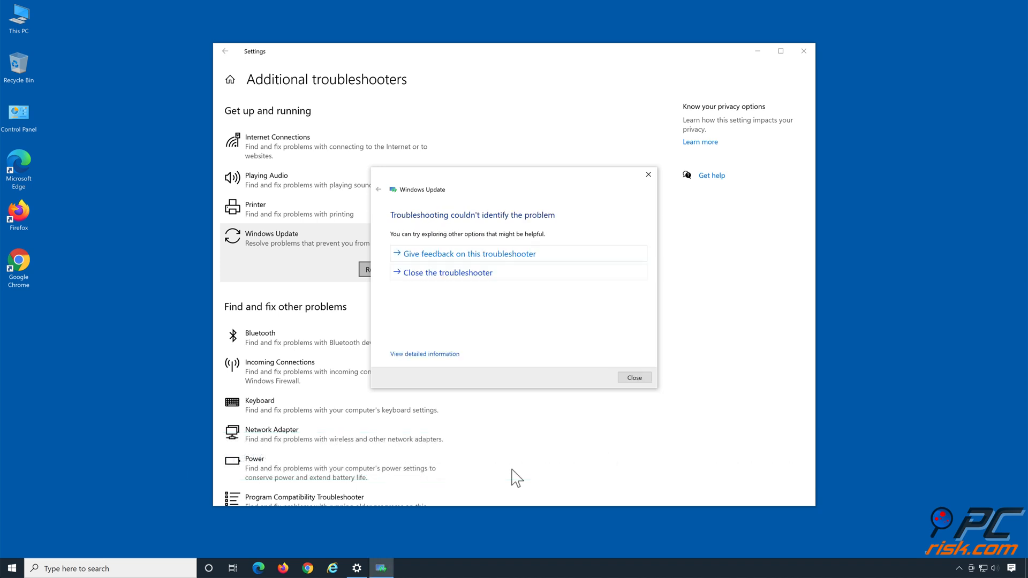
pyautogui.click(480, 274)
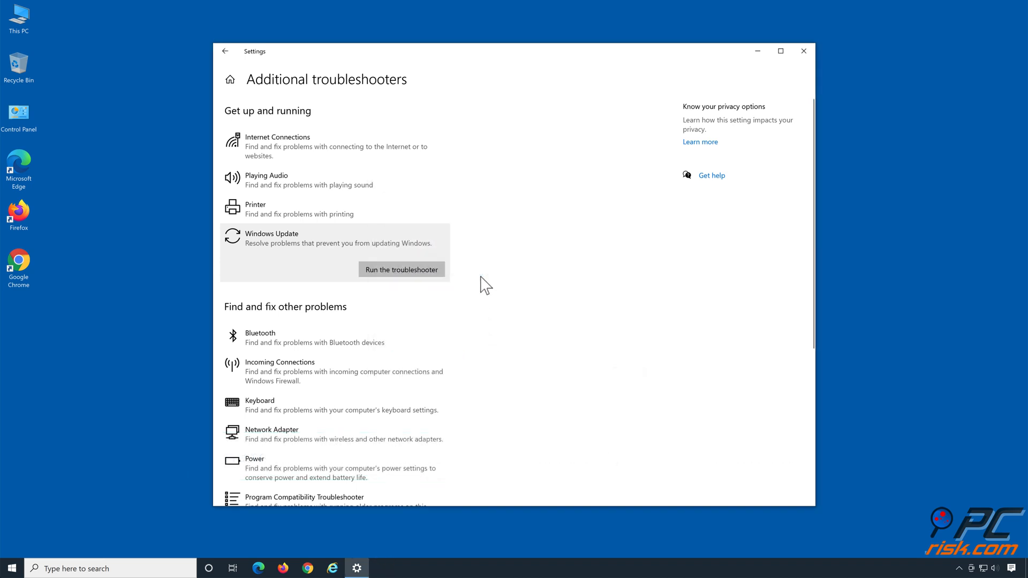
pyautogui.click(801, 53)
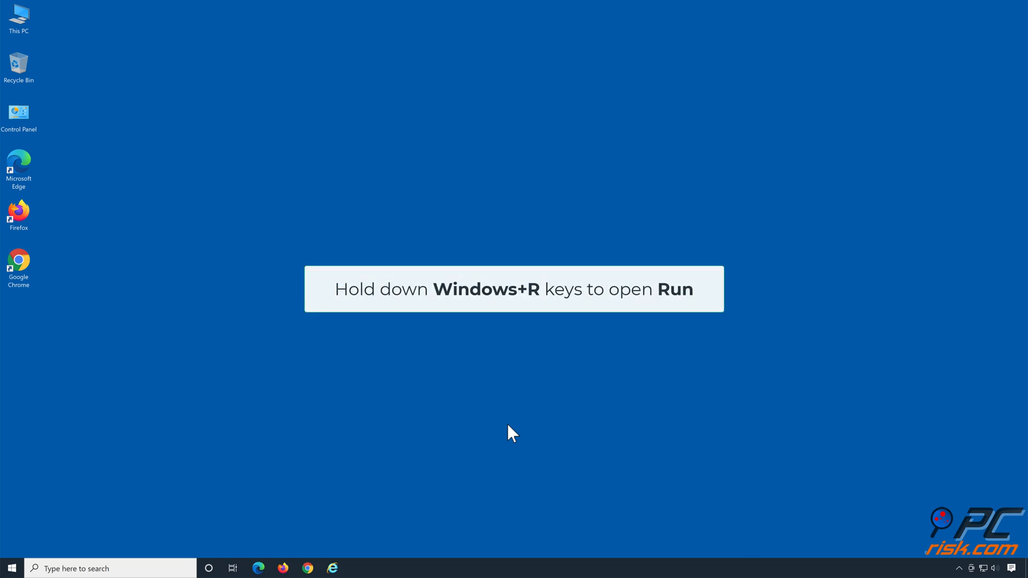
# - Open an elevated Command Prompt through Run with cmd and stop the Windows Update service with net stop wuauserv
pyautogui.press('super+r')
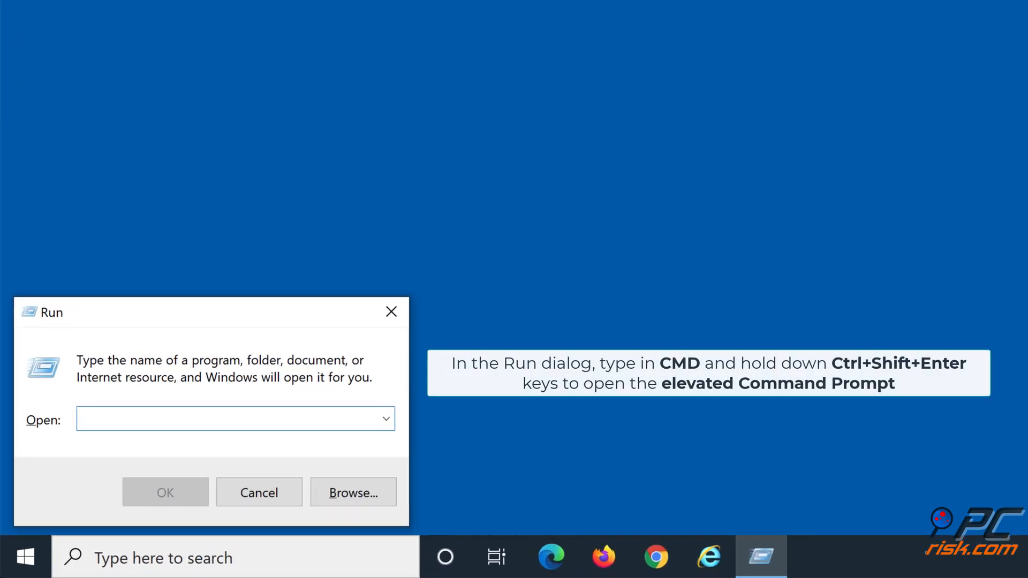
pyautogui.write('cmd')
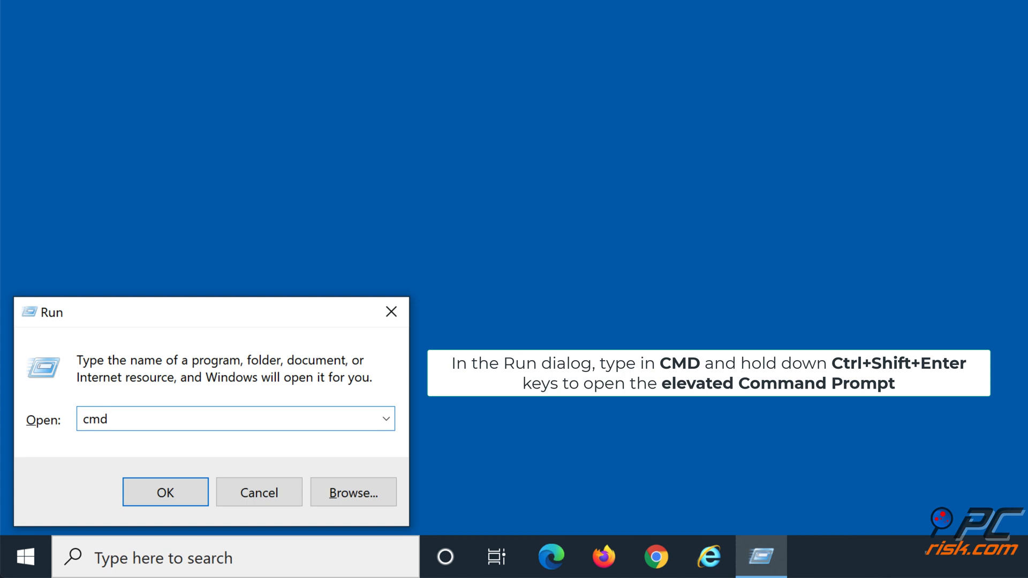
pyautogui.hotkey('ctrl', 'shift', 'Return')
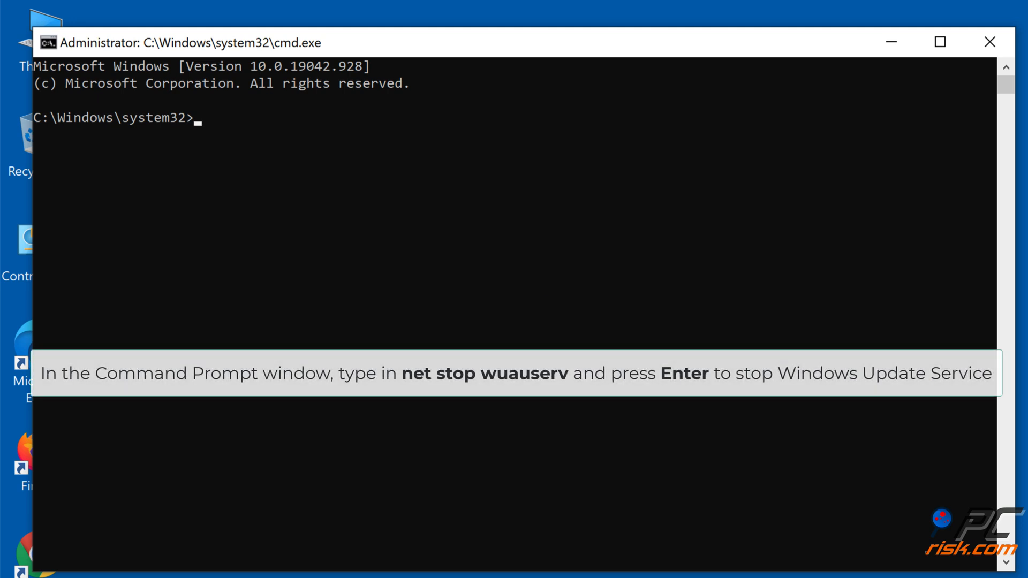
pyautogui.write('net stop w')
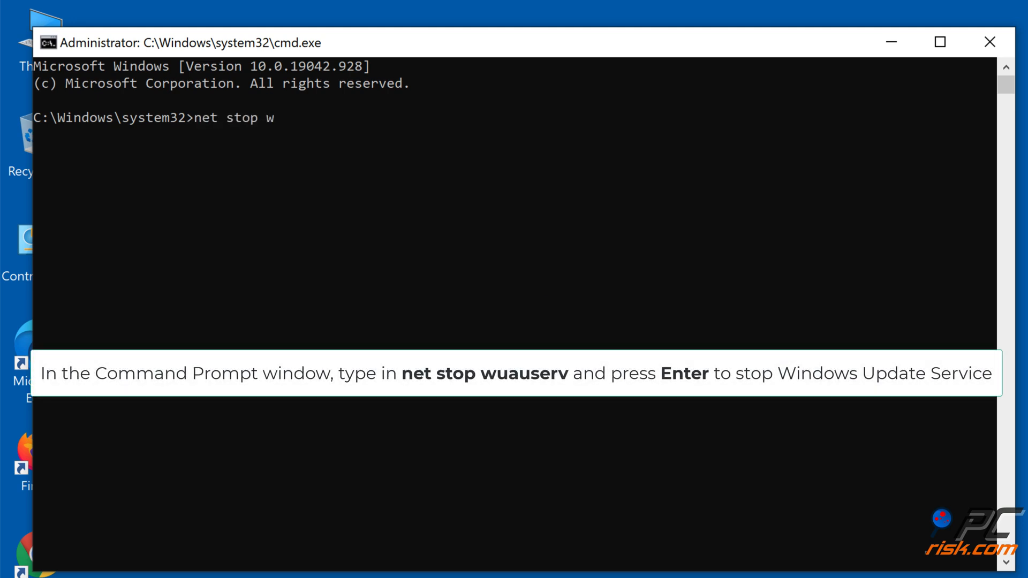
pyautogui.write('uauserv')
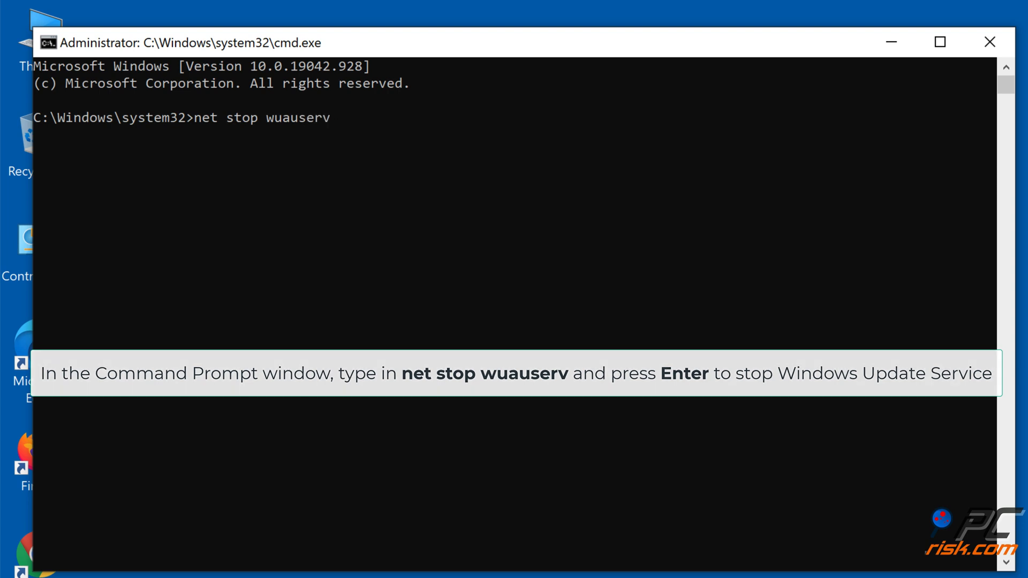
pyautogui.press('Return')
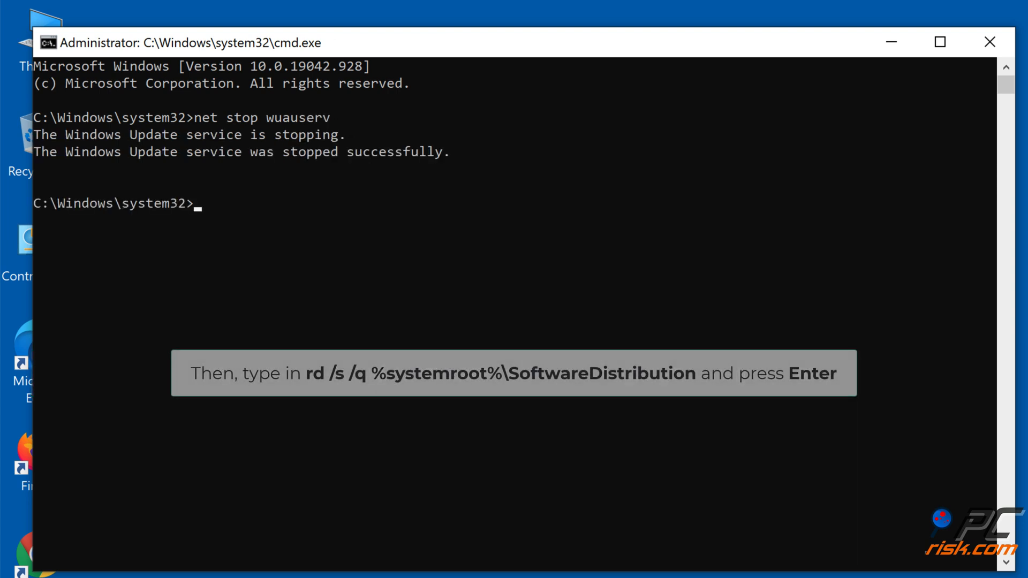
# - Delete the Windows Update download folder with the command rd /s /q %systemroot%\softwaredistribution
pyautogui.write('rd /s /q')
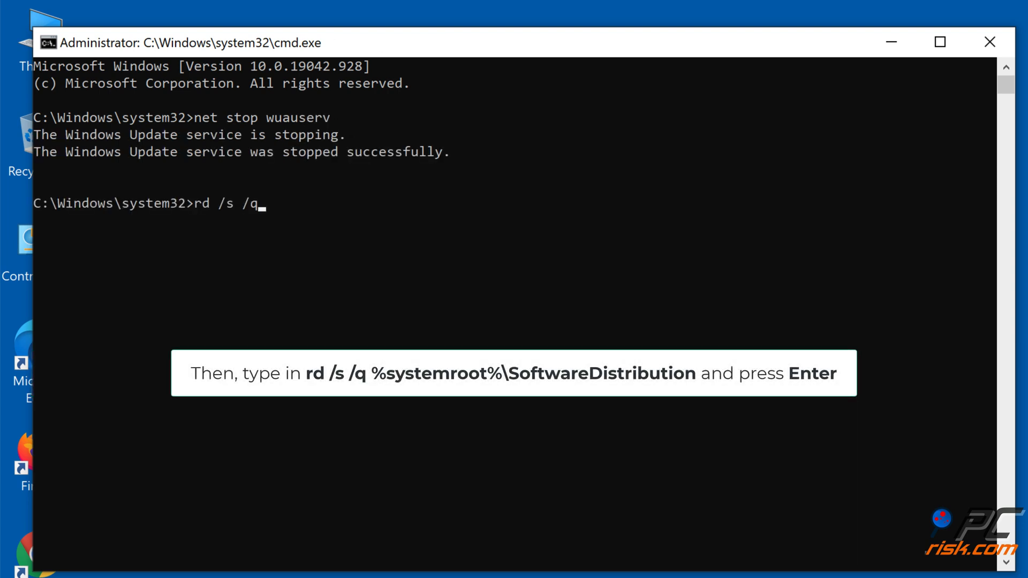
pyautogui.write(' %systemroot')
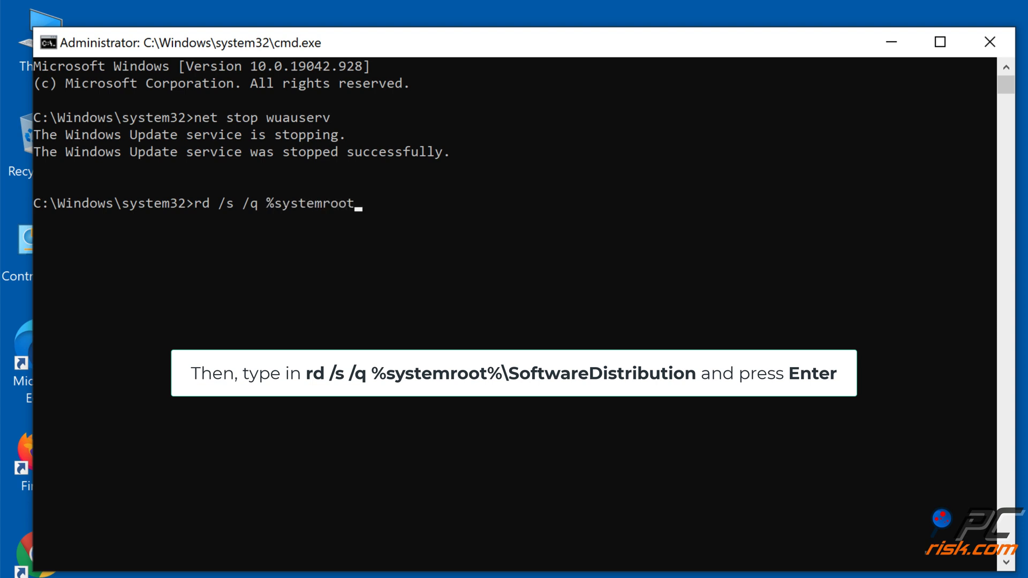
pyautogui.write('%\\softwaredistribution')
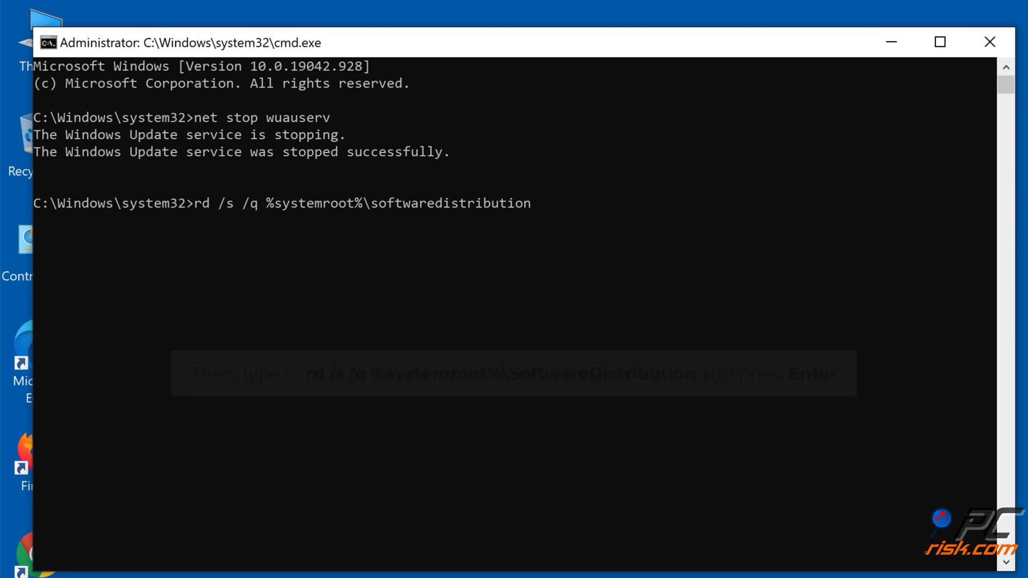
pyautogui.press('Return')
# - Restart the Windows Update service with net start wuauserv and close the Command Prompt
pyautogui.write('ne')
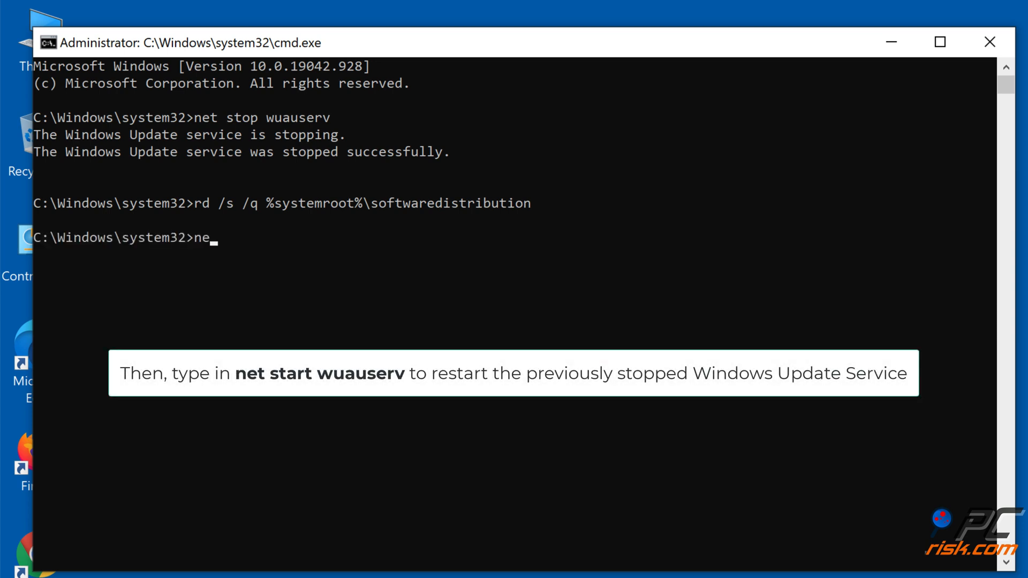
pyautogui.write('t start wuauserv')
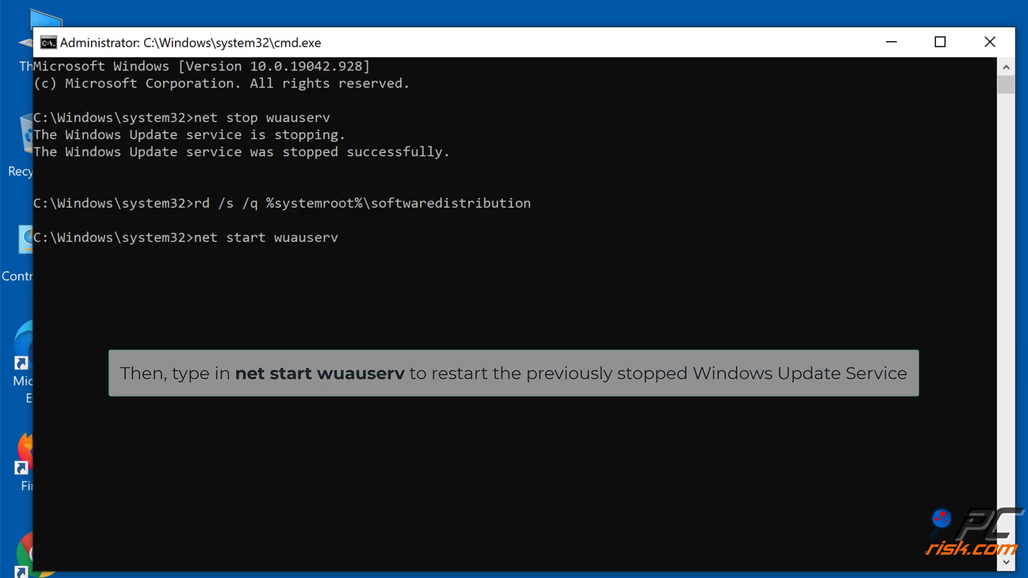
pyautogui.press('Return')
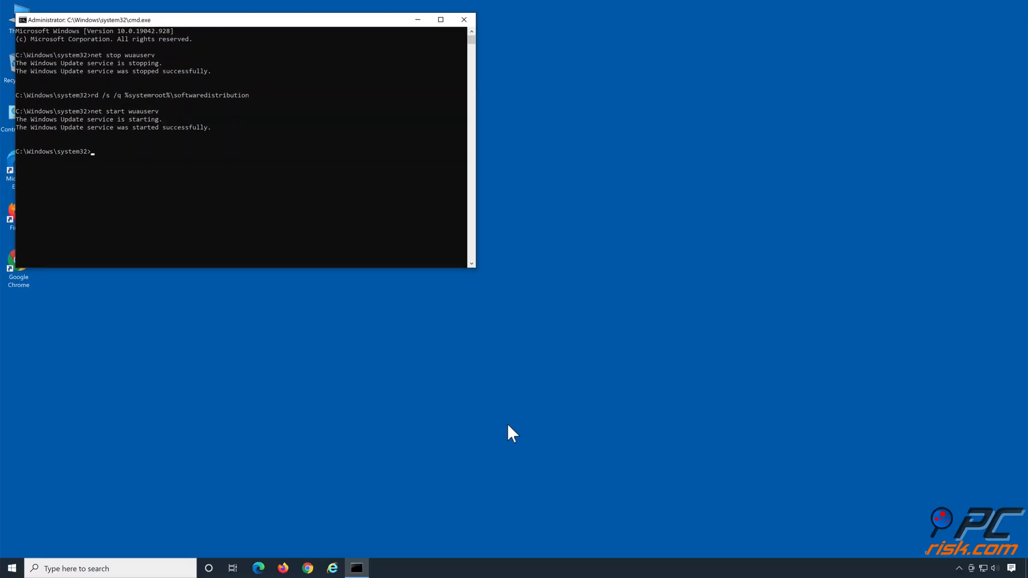
pyautogui.click(507, 425)
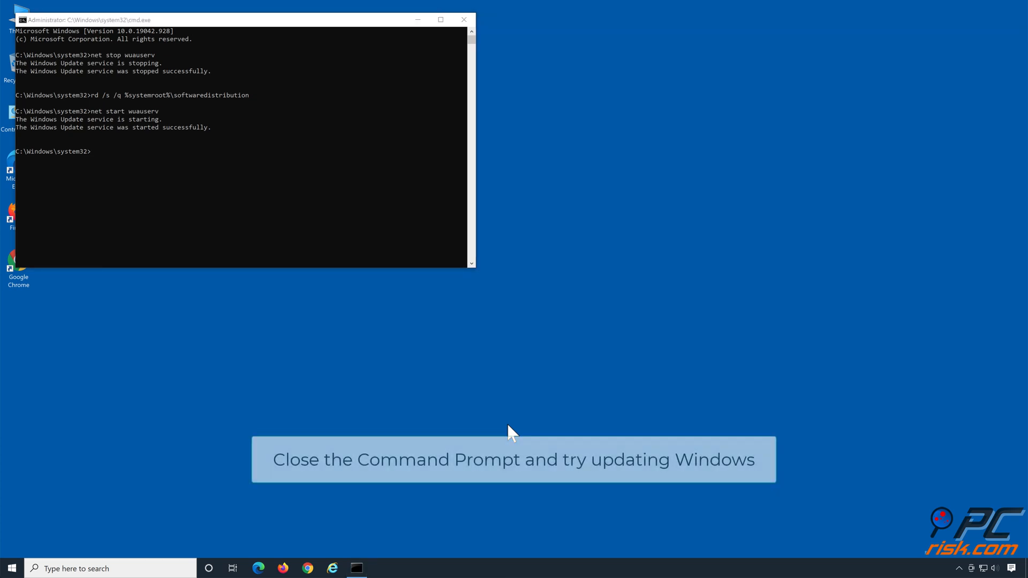
pyautogui.click(463, 19)
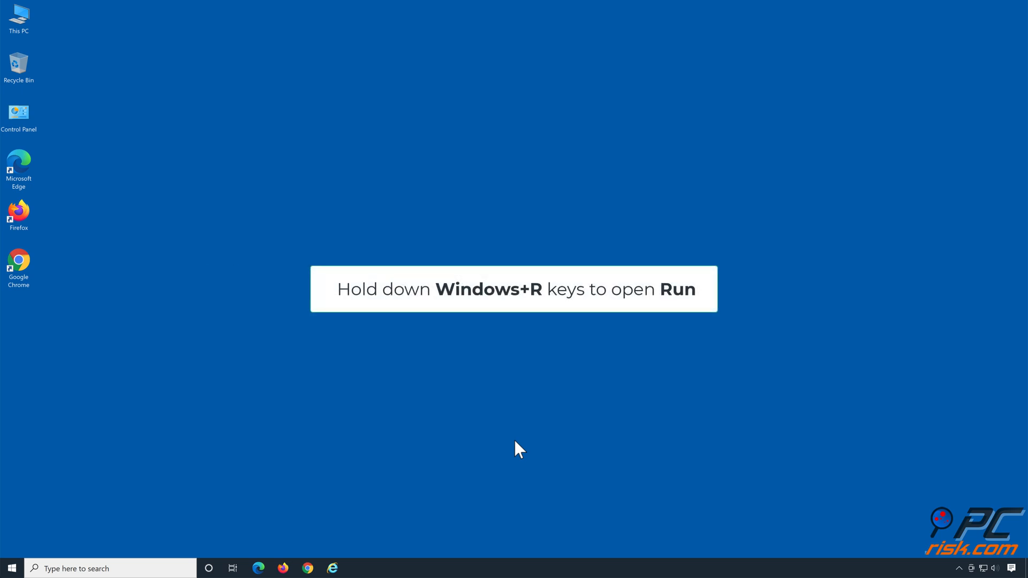
# - Open an elevated Command Prompt through Run with cmd and scan the system image with dism /online /cleanup-image /scanhealth
pyautogui.press('super+r')
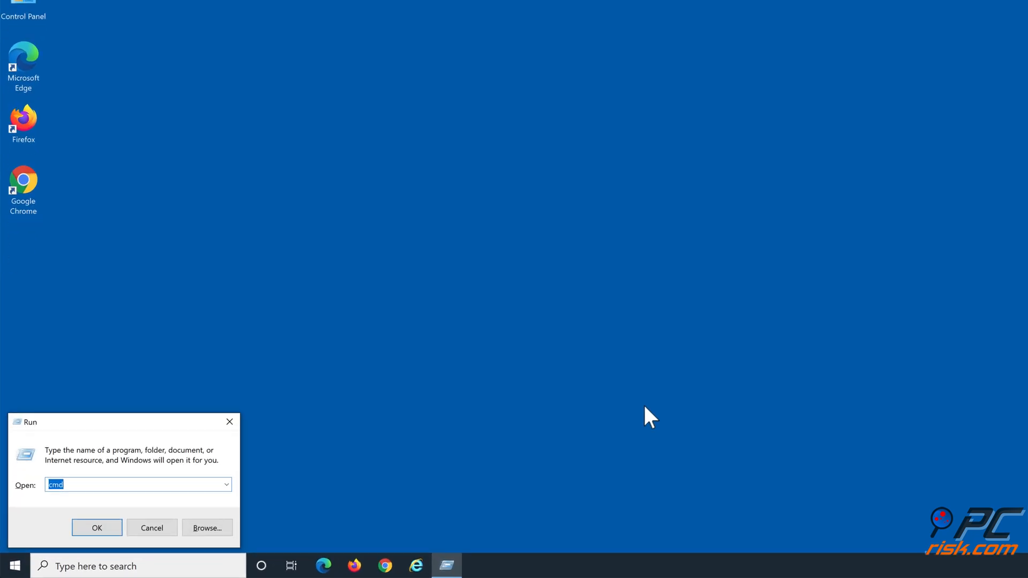
pyautogui.write('cmd')
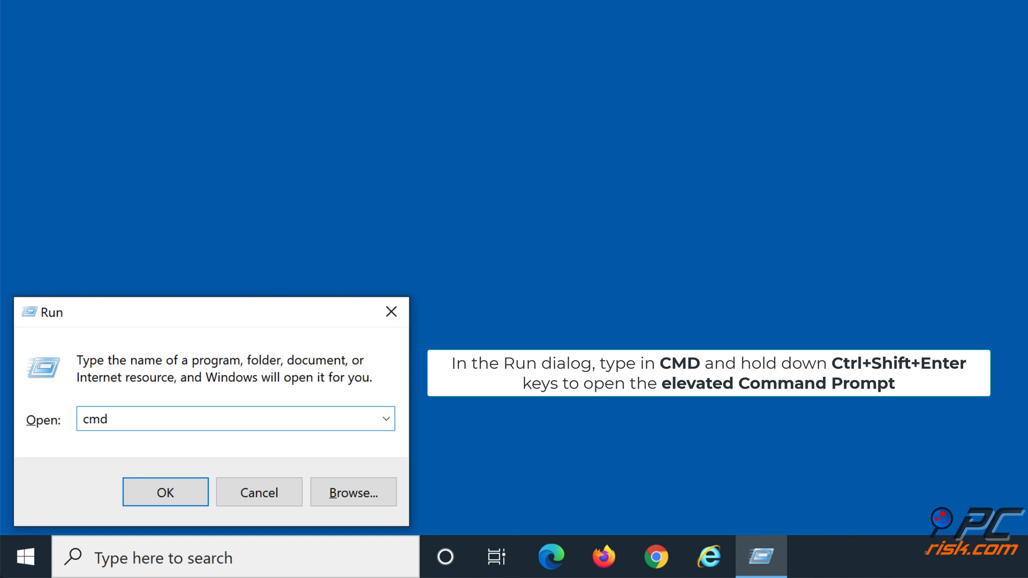
pyautogui.hotkey('ctrl', 'shift', 'Return')
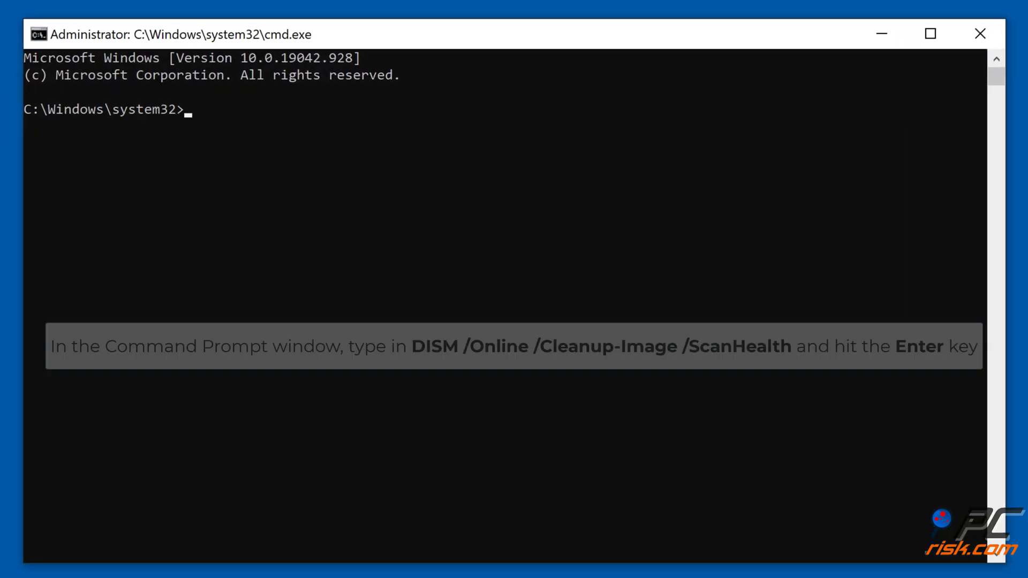
pyautogui.write('dism')
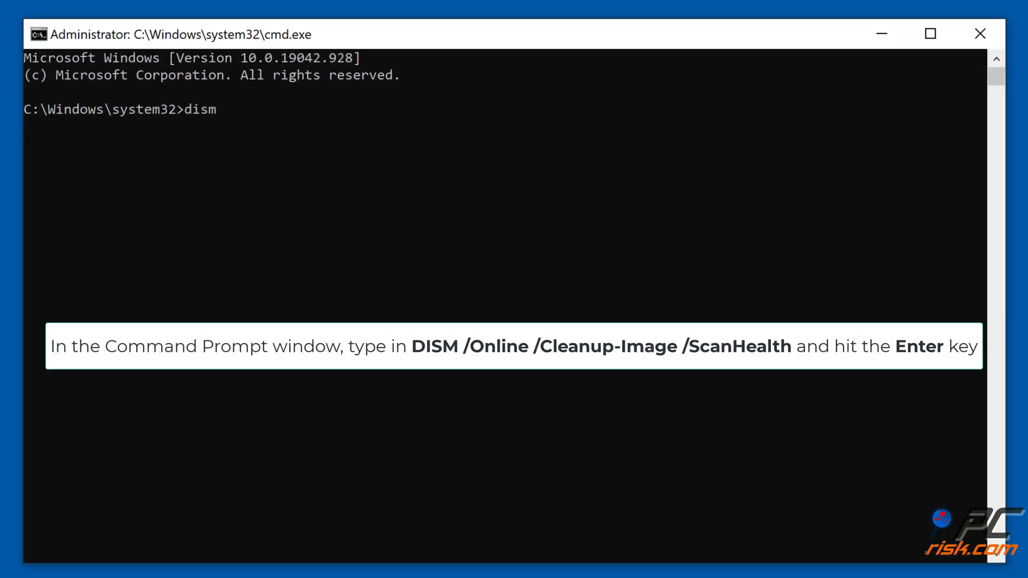
pyautogui.write(' /online /clea')
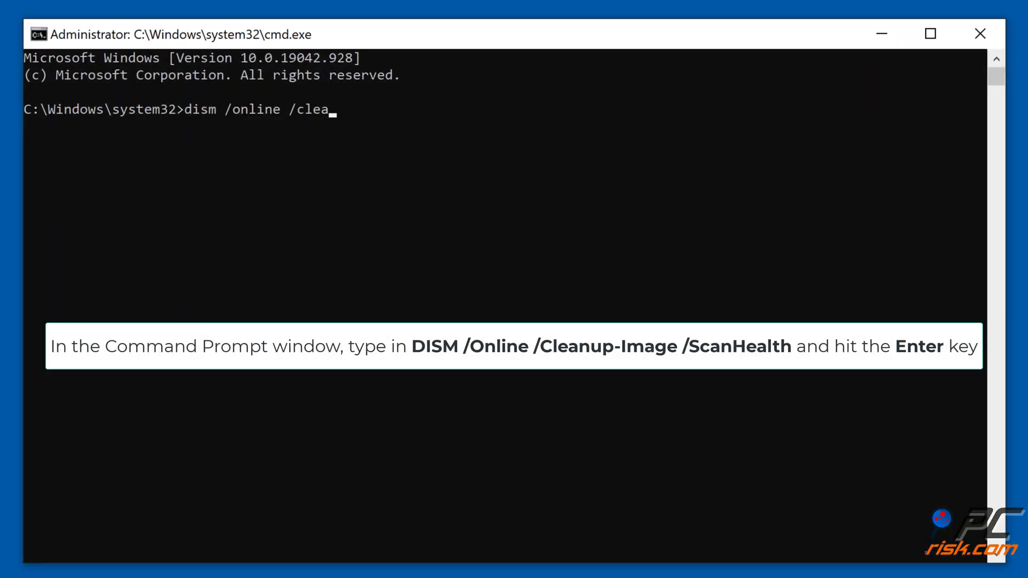
pyautogui.write('nup-image /scanhealth')
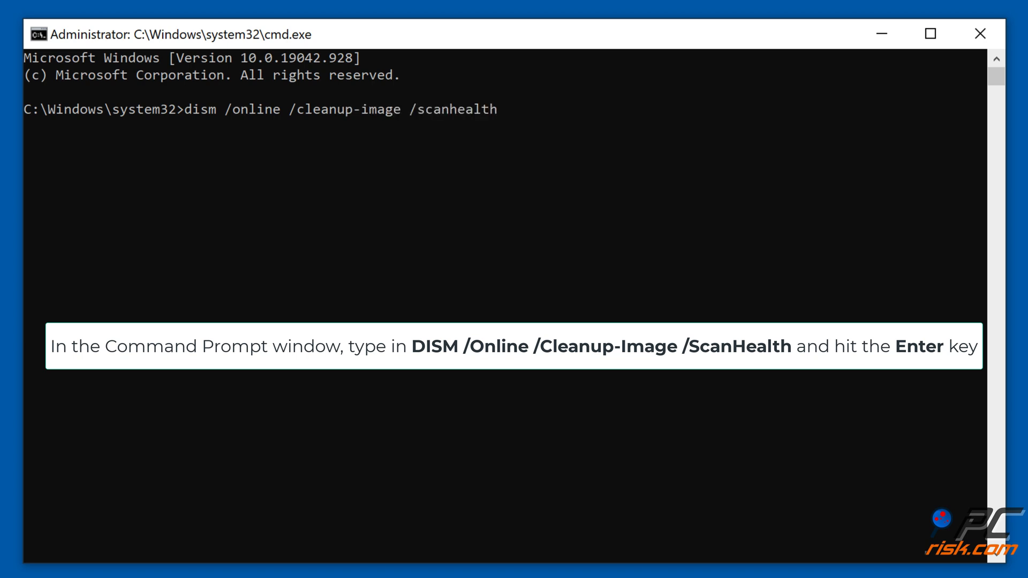
pyautogui.press('Return')
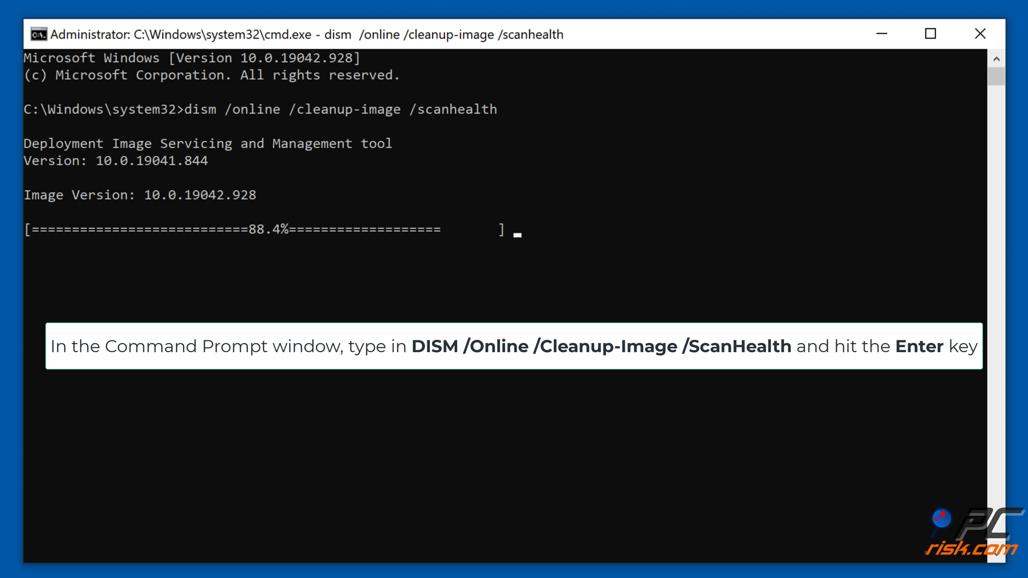
# - Repair the system image with dism /online /cleanup-image /restorehealth and close the Command Prompt
pyautogui.write('d')
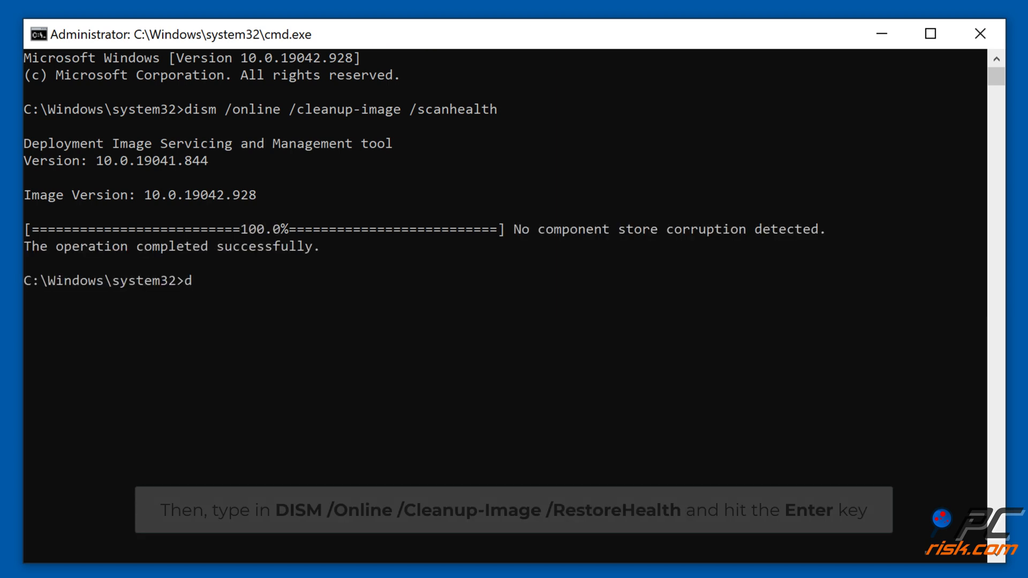
pyautogui.write('ism /online')
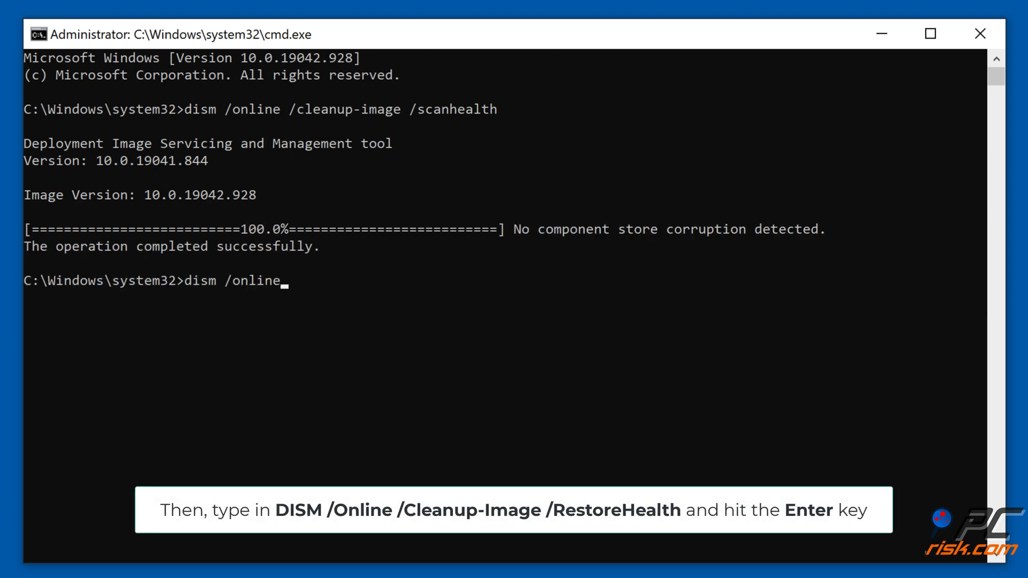
pyautogui.write(' /cleanup-image /restore')
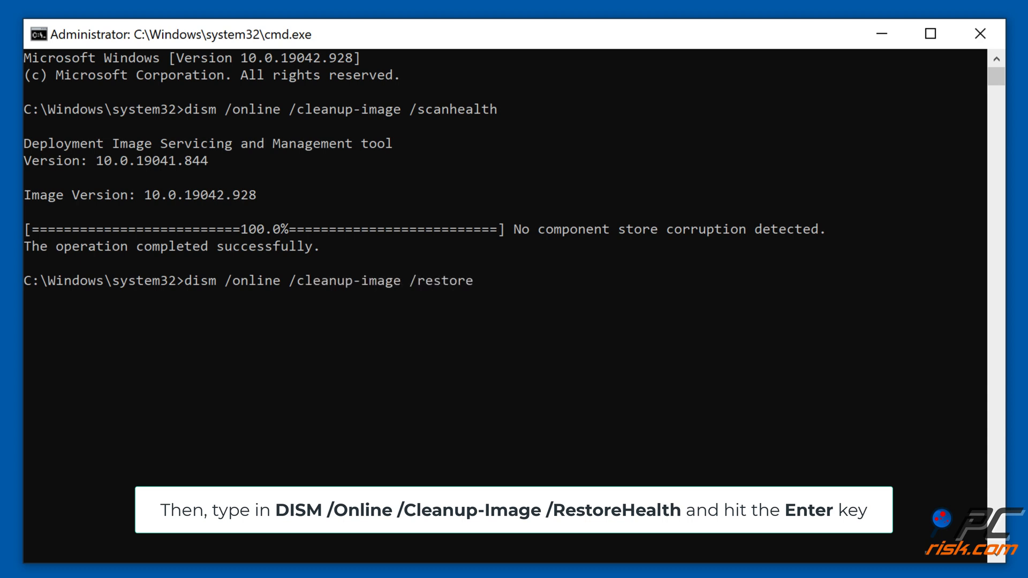
pyautogui.write('health')
pyautogui.press('Return')
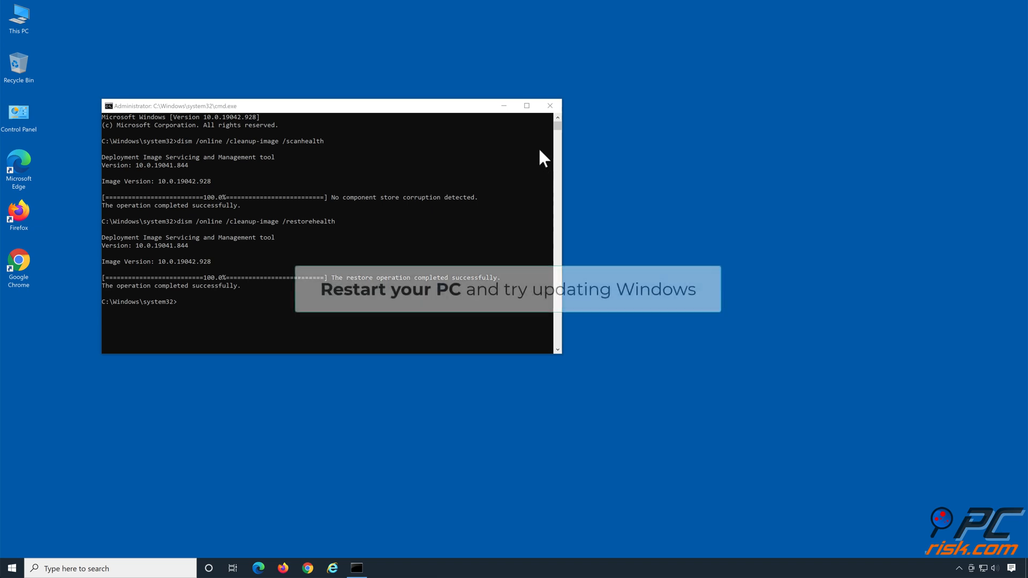
pyautogui.click(549, 106)
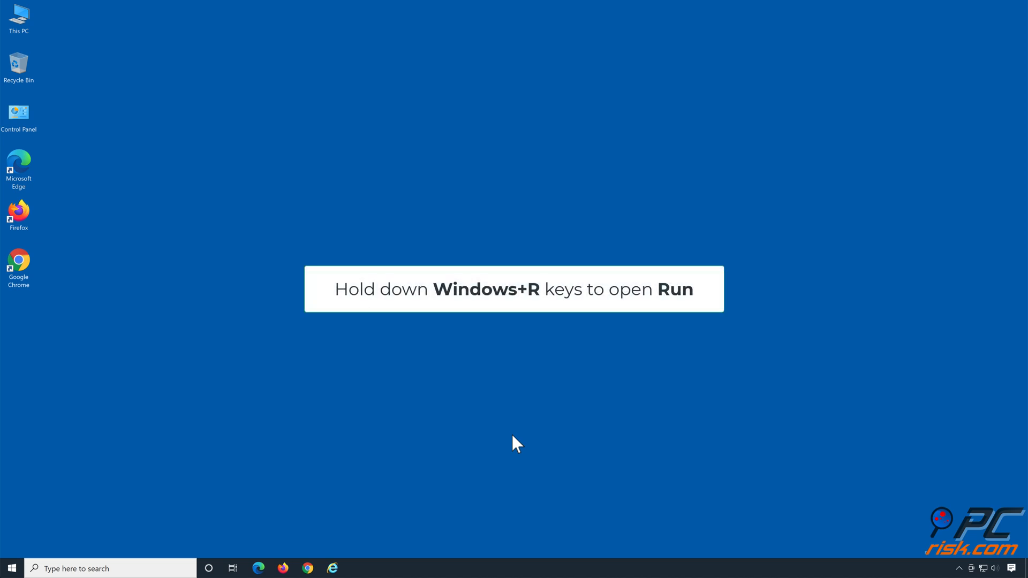
# - Scan the system files with sfc /scannow in an elevated Command Prompt opened through Run with cmd, and close the Command Prompt
pyautogui.press('super+r')
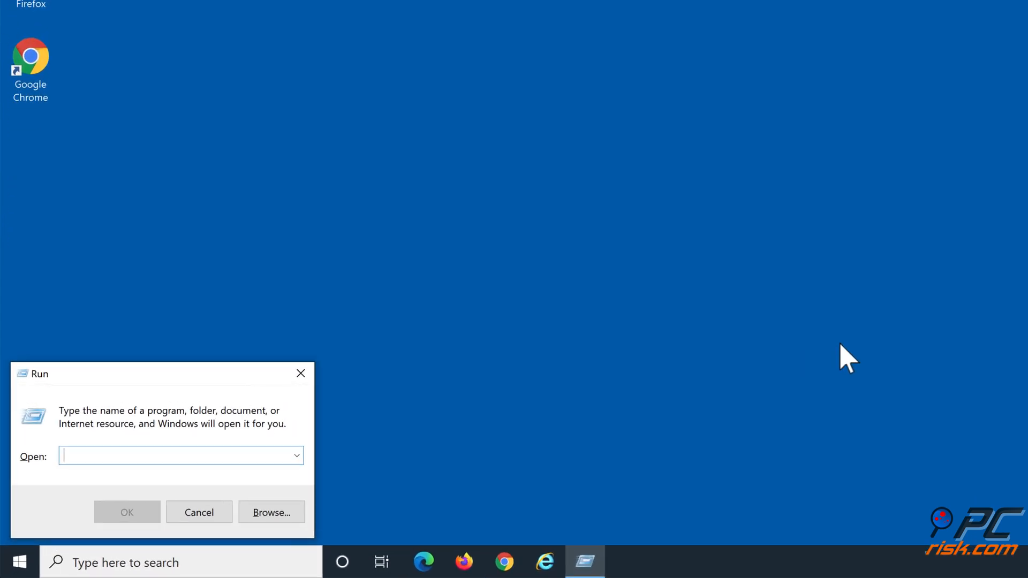
pyautogui.write('cmd')
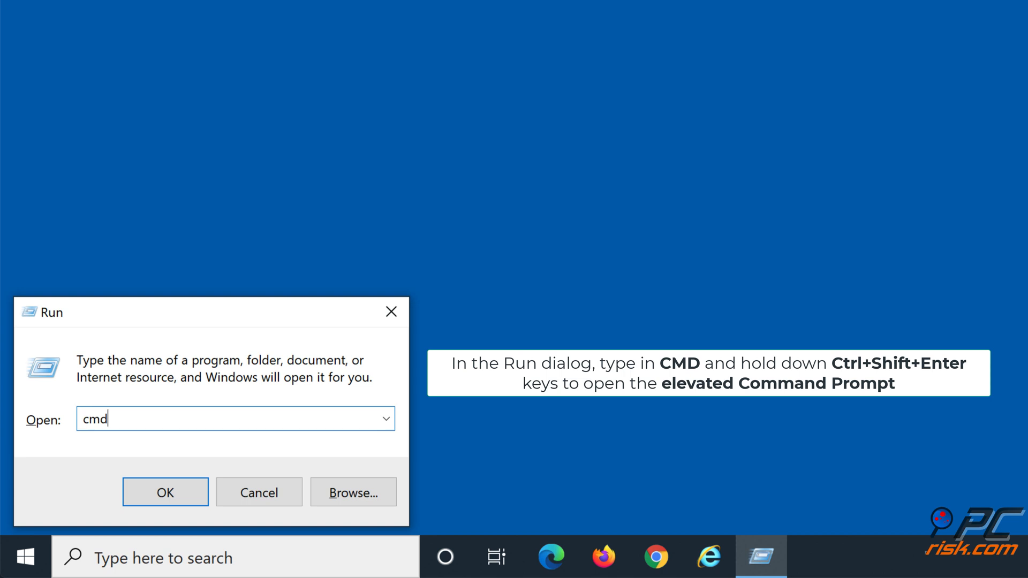
pyautogui.hotkey('ctrl', 'shift', 'Return')
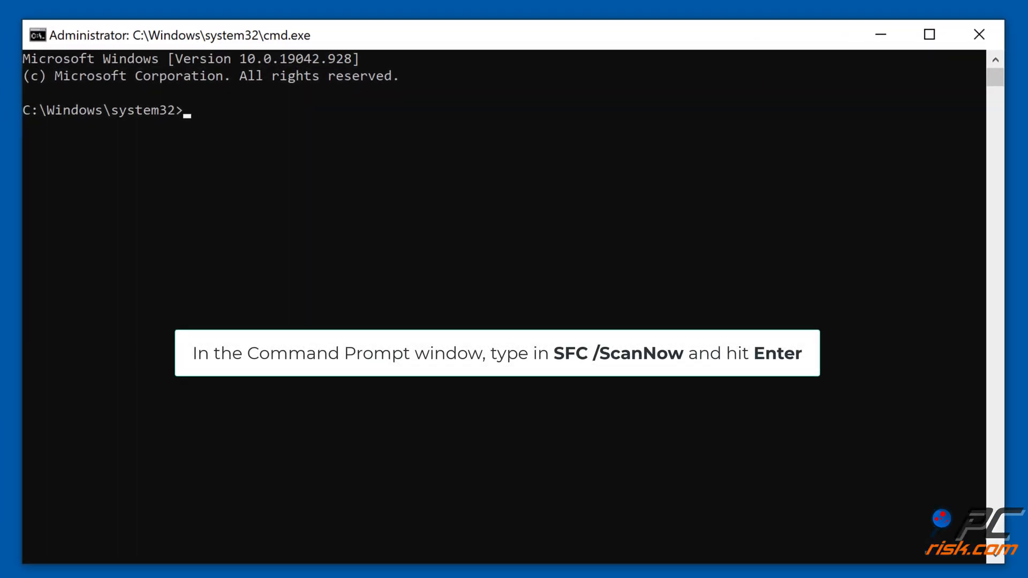
pyautogui.write('sfc /scannow')
pyautogui.press('Return')
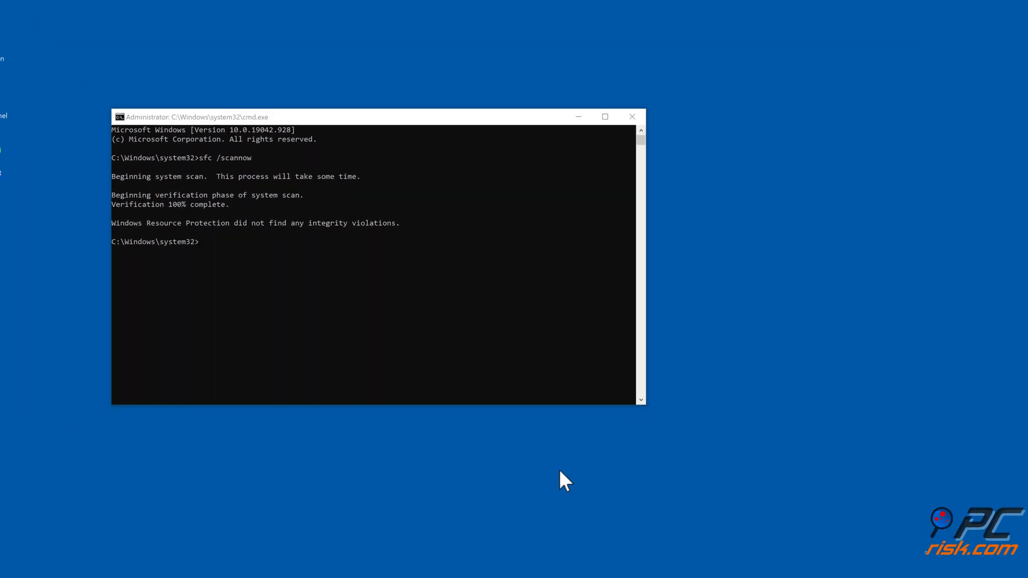
pyautogui.click(574, 131)
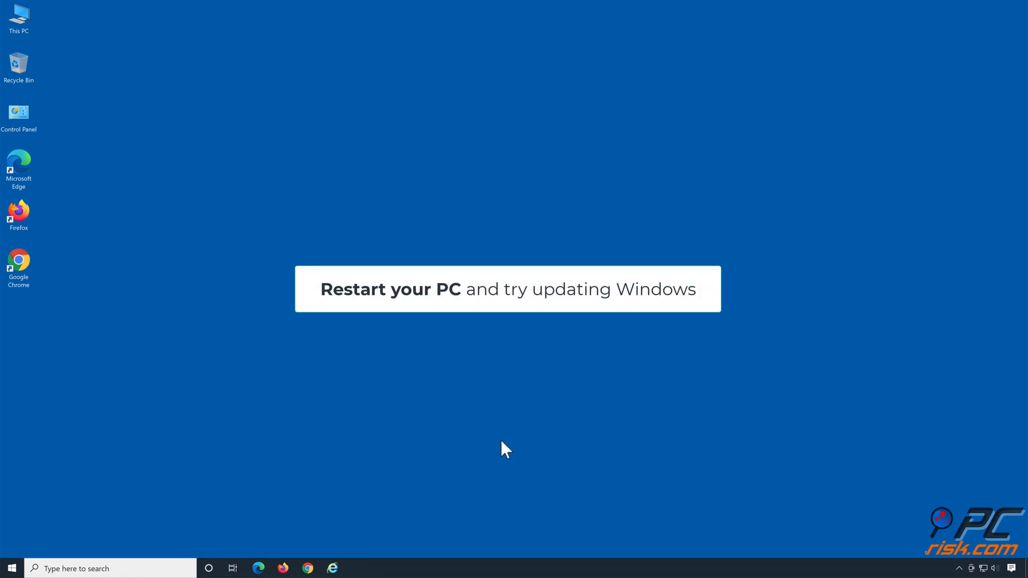
# - Restart the PC
pyautogui.click(13, 568)
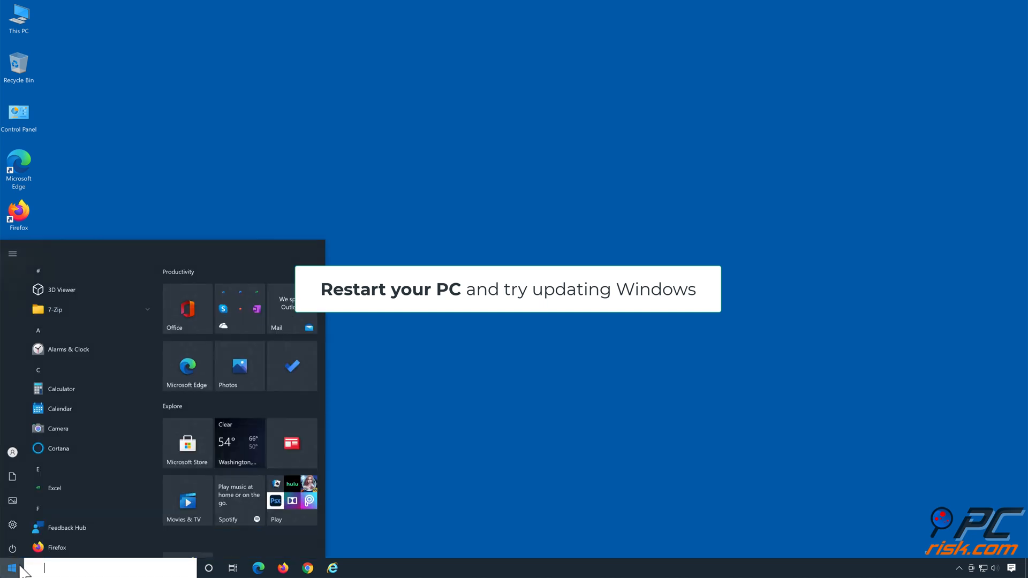